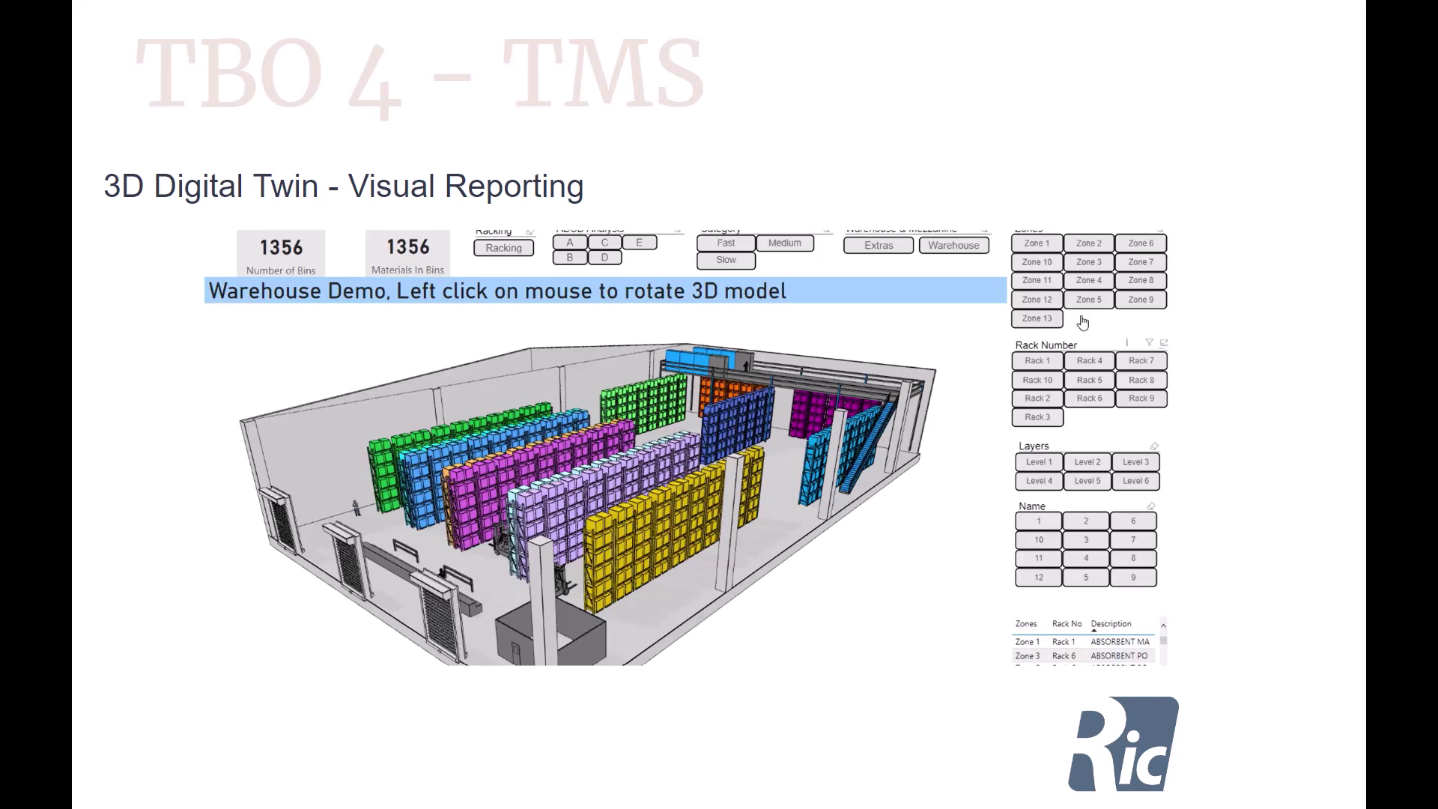
Advance the slide show from the 3D Digital Twin - Visual Reporting slide to Thank You.
key(Right)
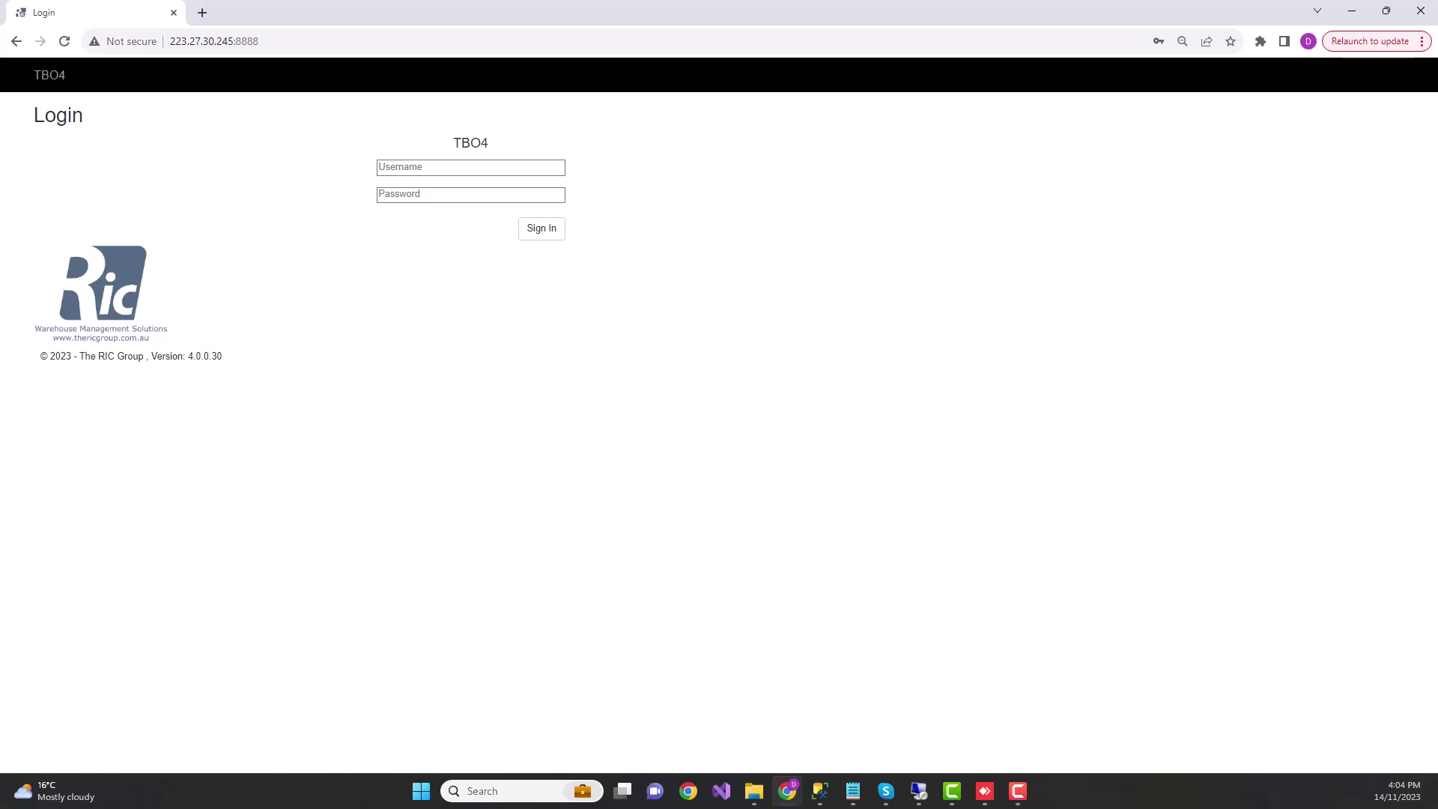
Sign in to TBO4 with the first saved Chrome demo login.
click(471, 168)
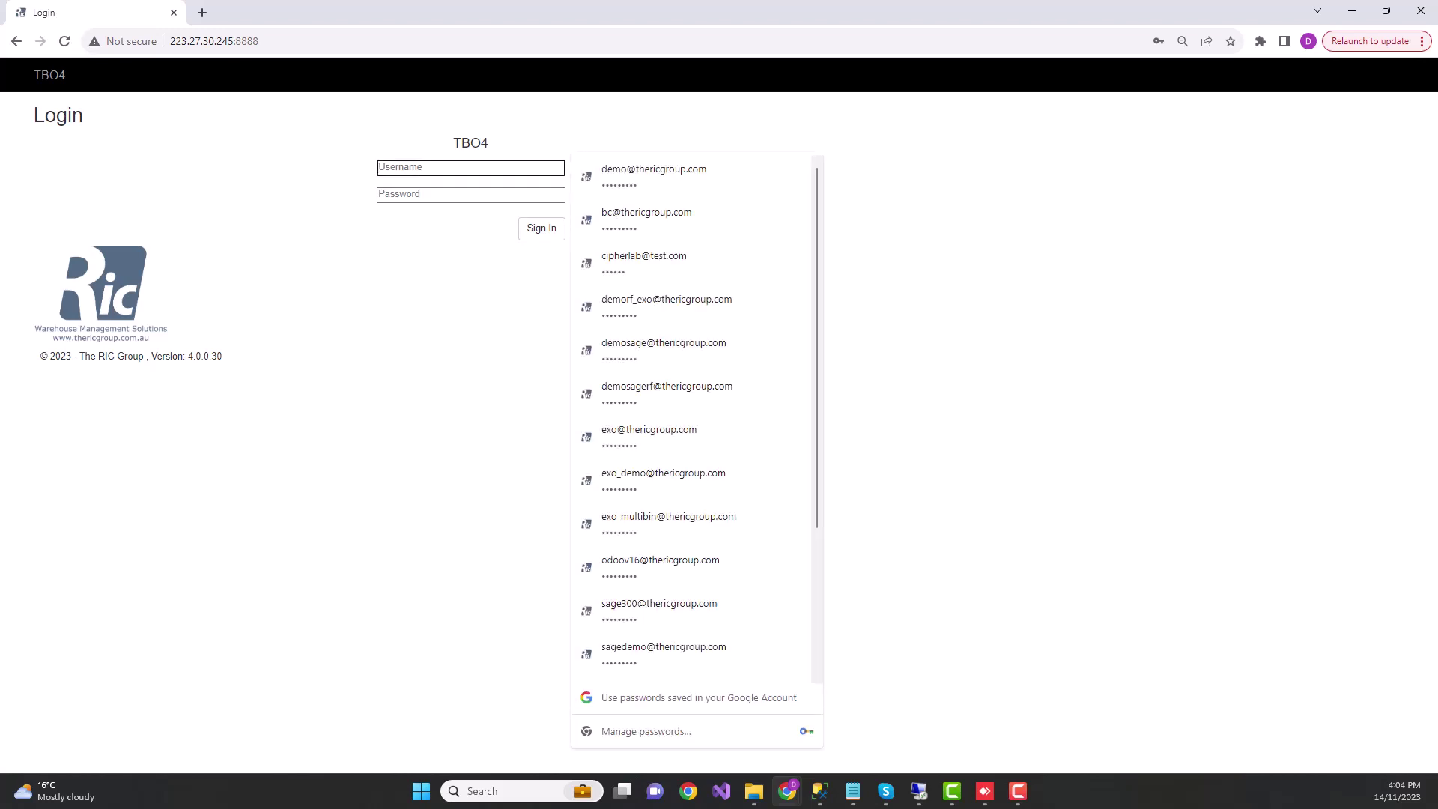
click(654, 176)
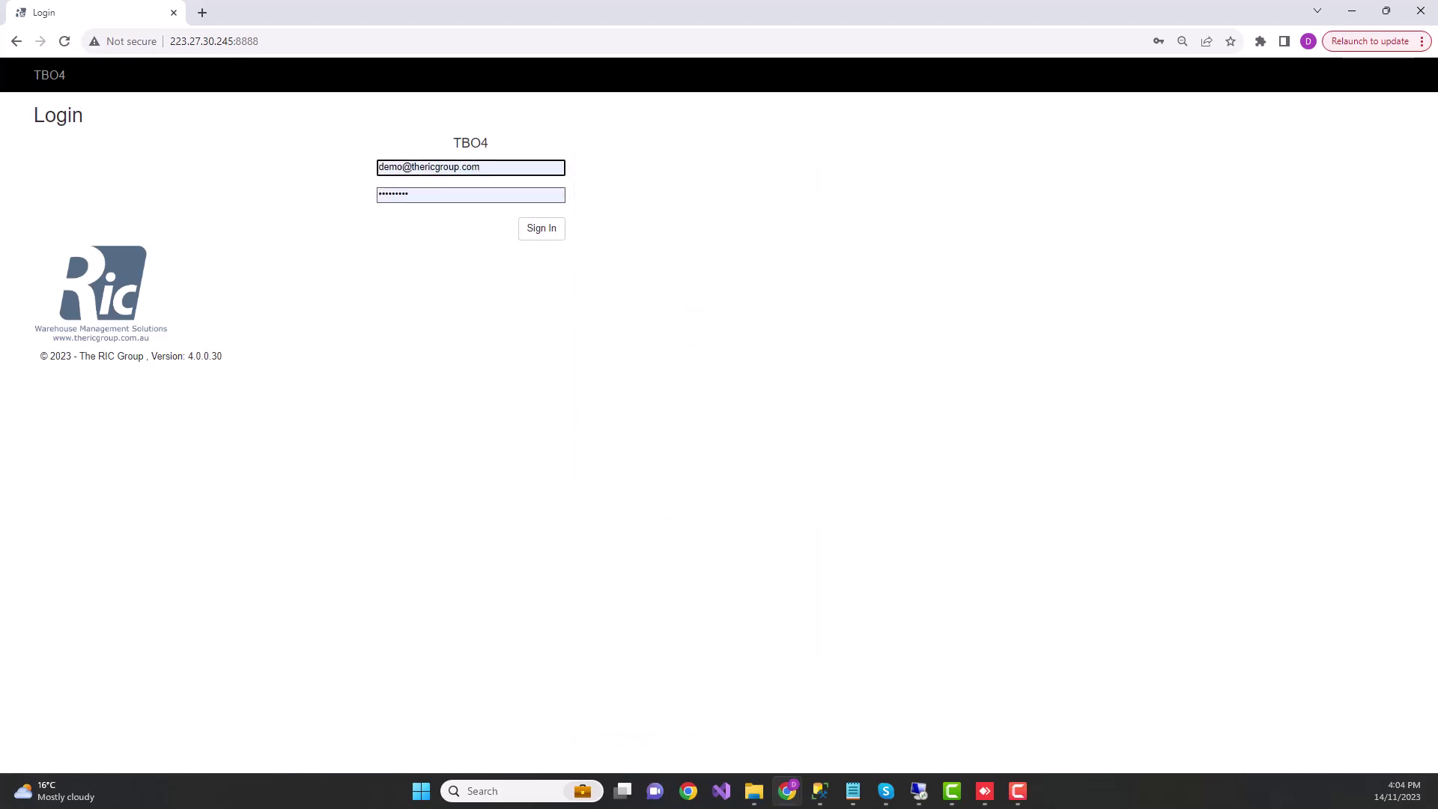
key(Return)
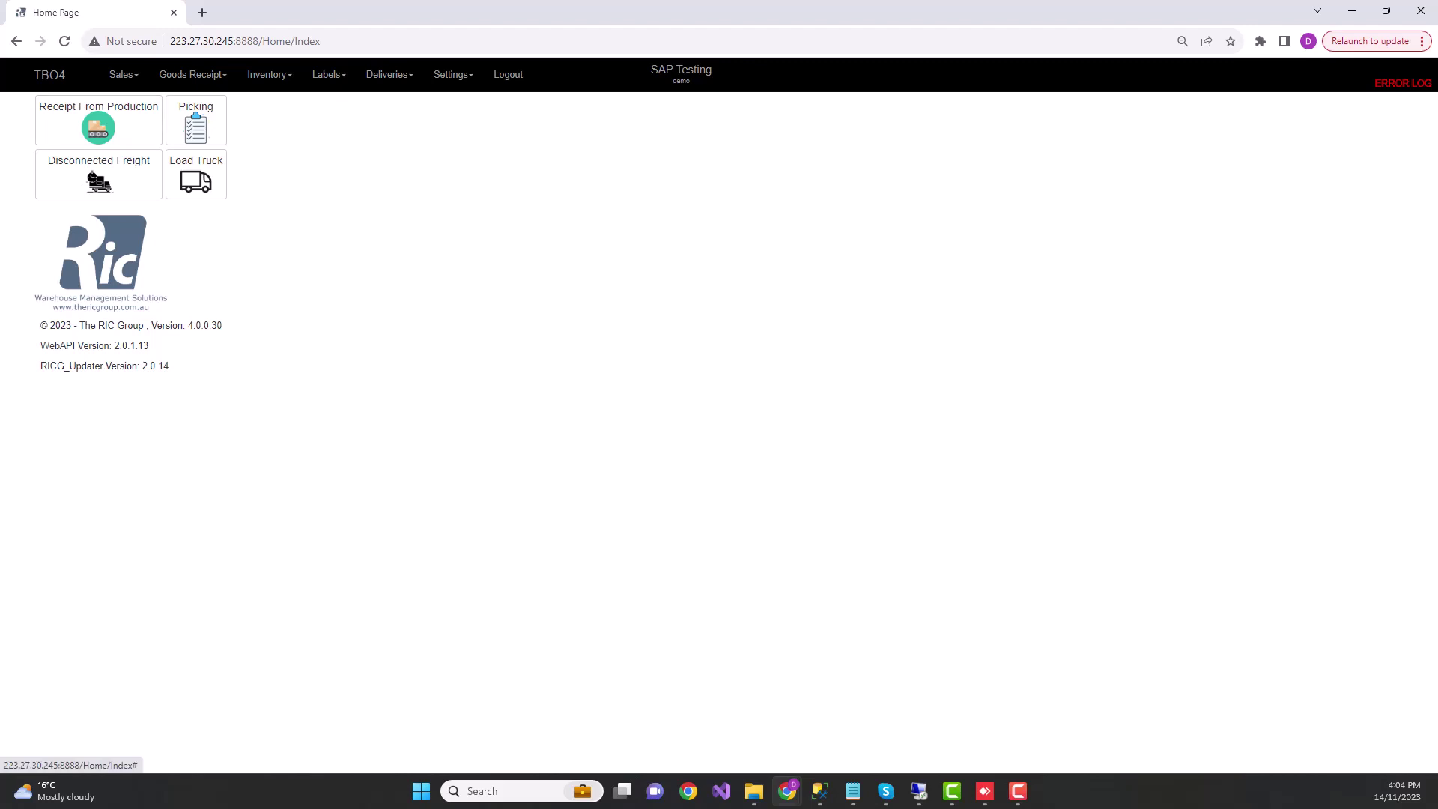
click(124, 75)
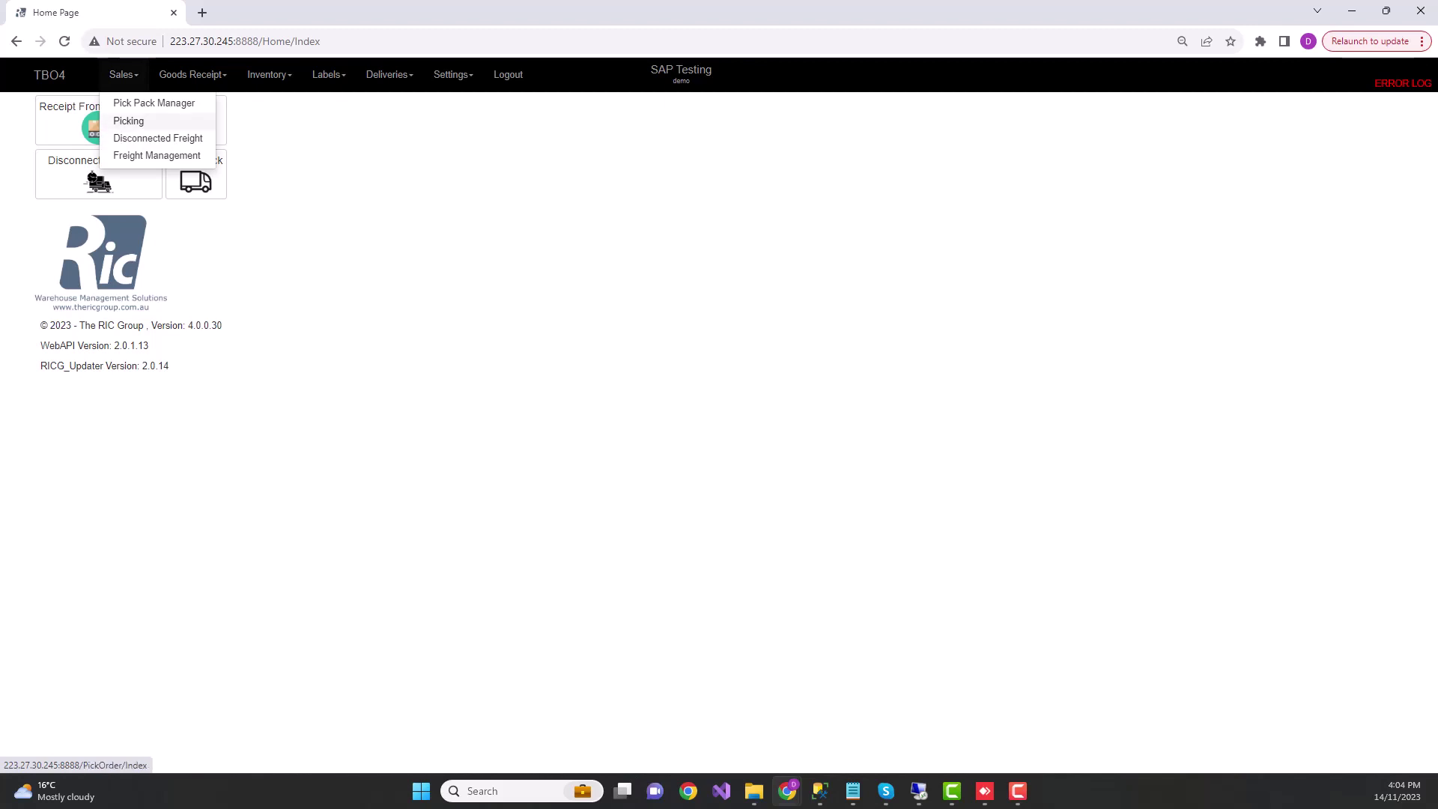
click(192, 74)
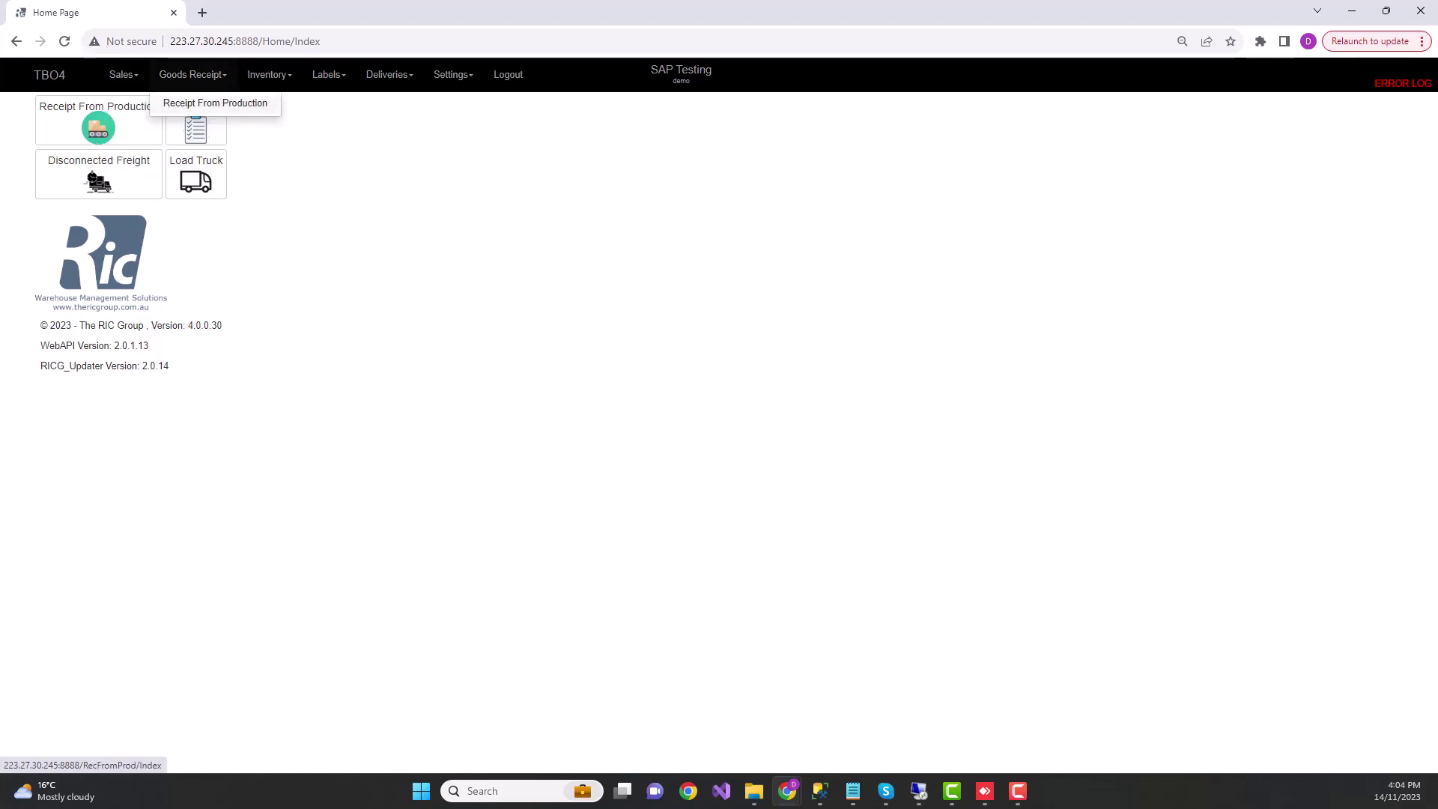
click(269, 74)
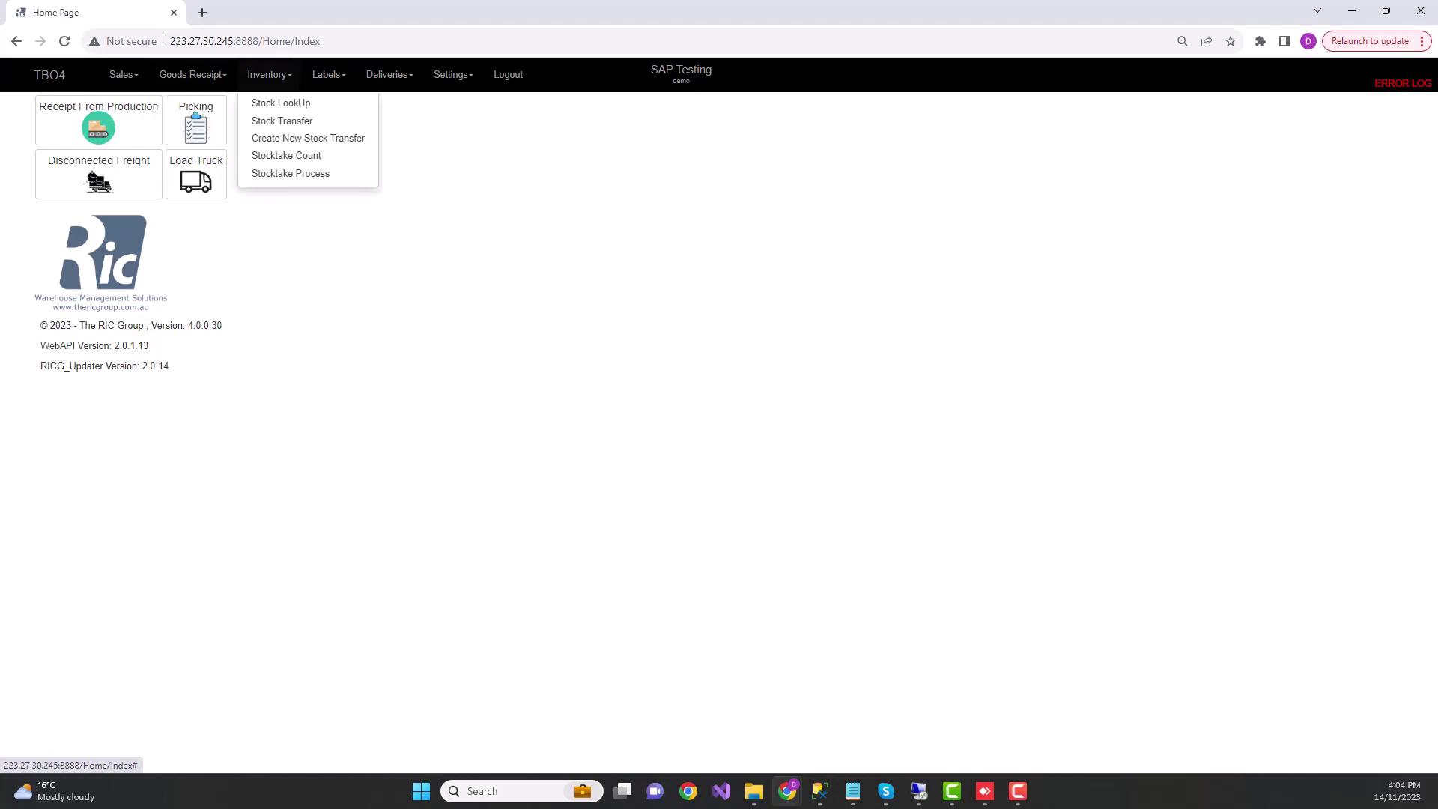
click(329, 75)
click(390, 74)
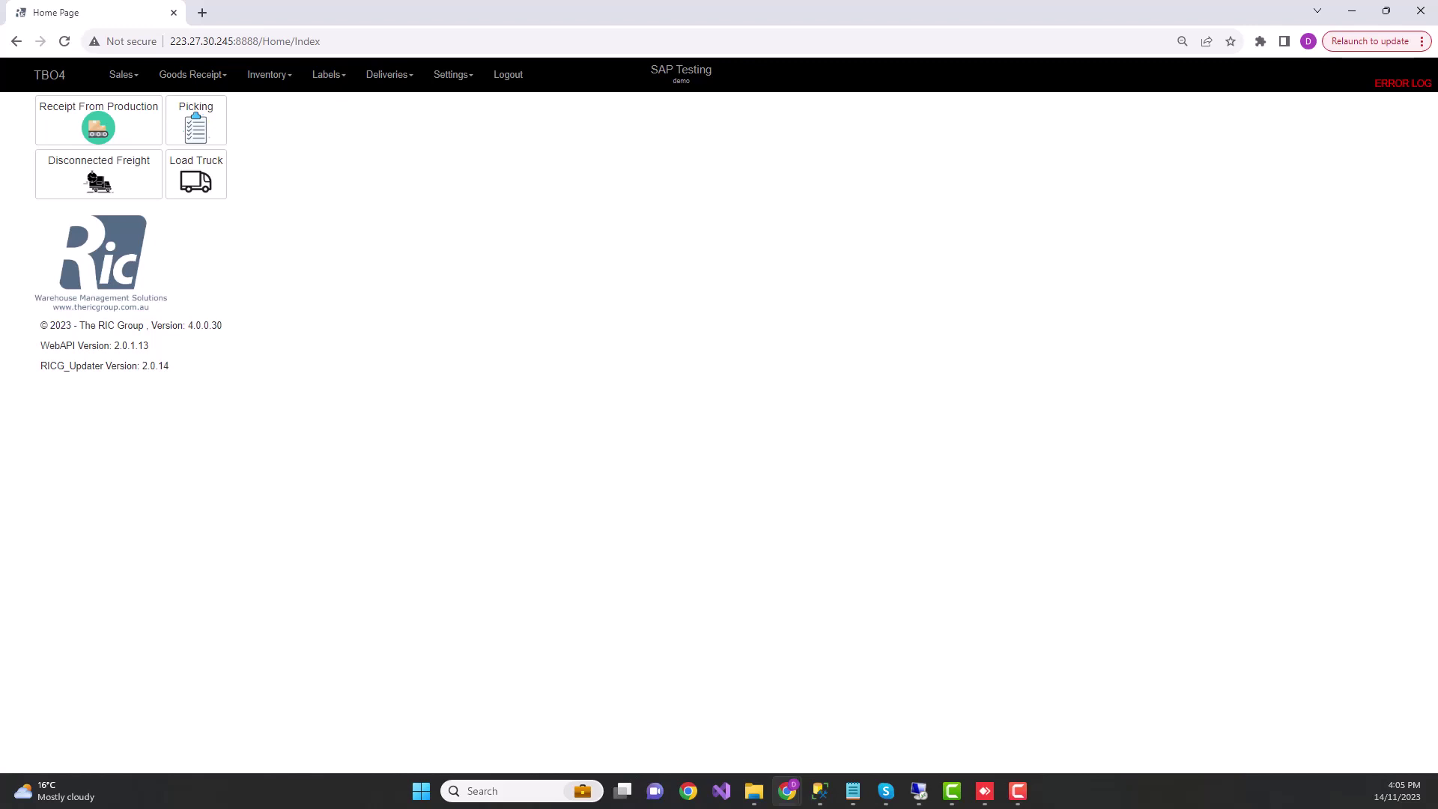
click(919, 791)
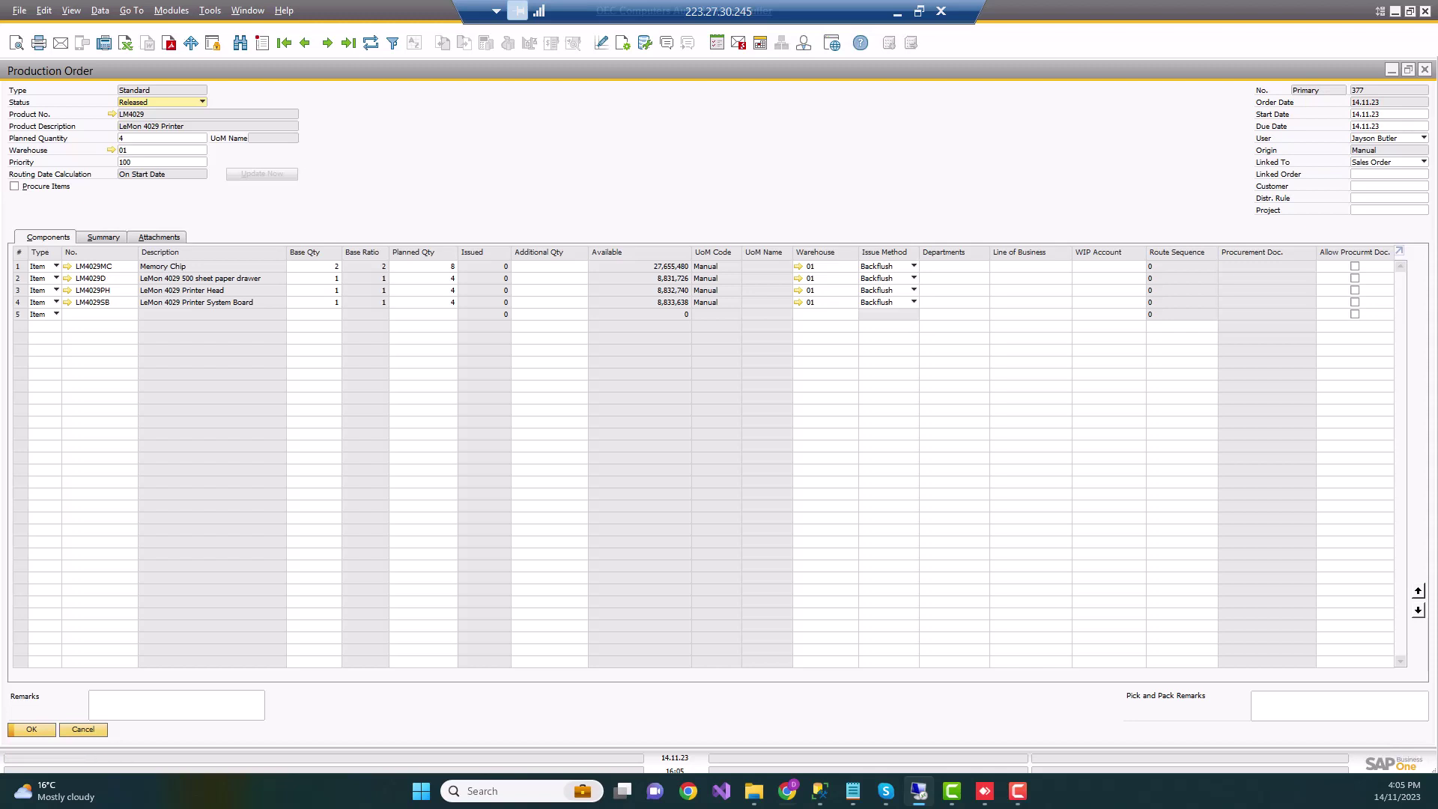
click(898, 13)
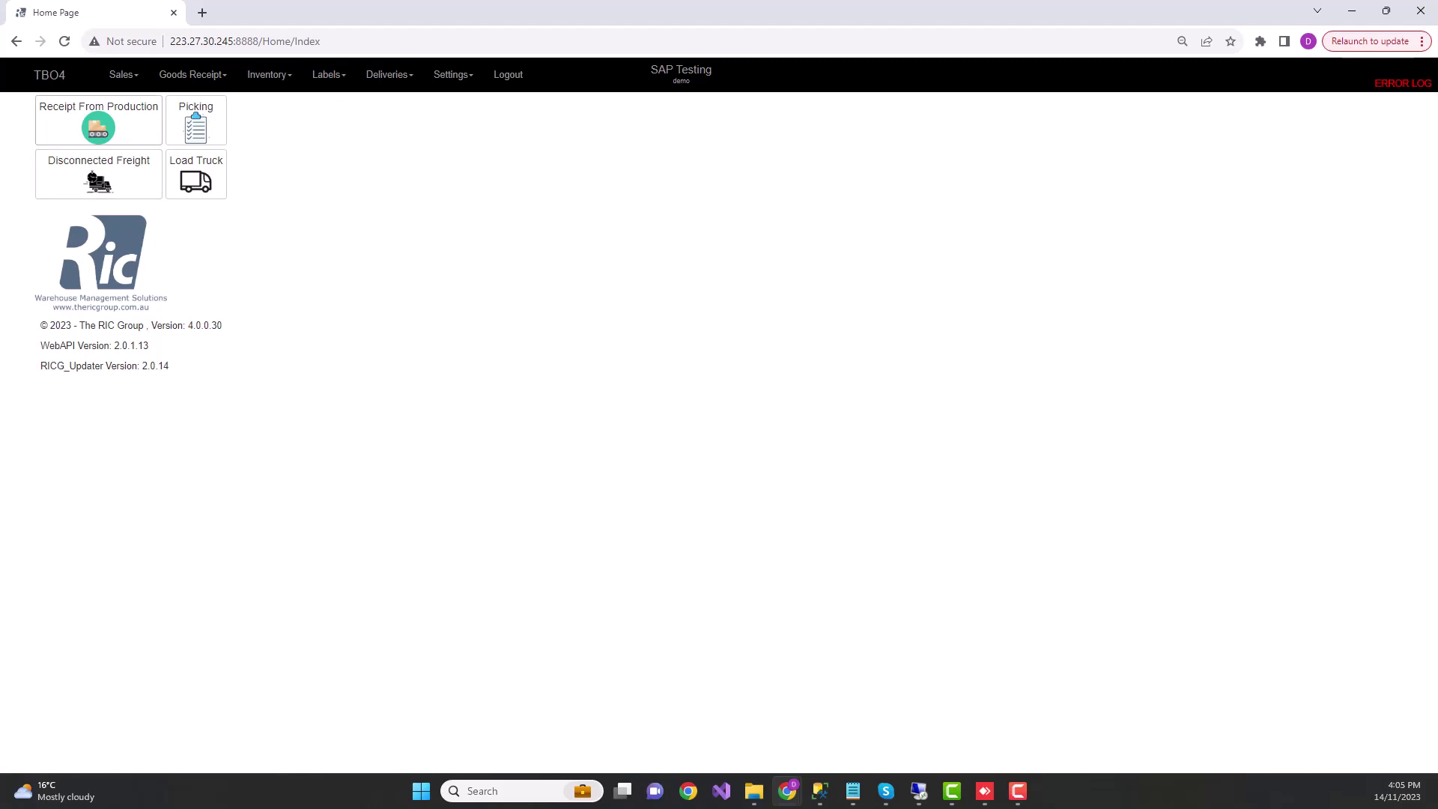
Open the Receipt From Production order list from the Goods Receipt menu.
click(192, 74)
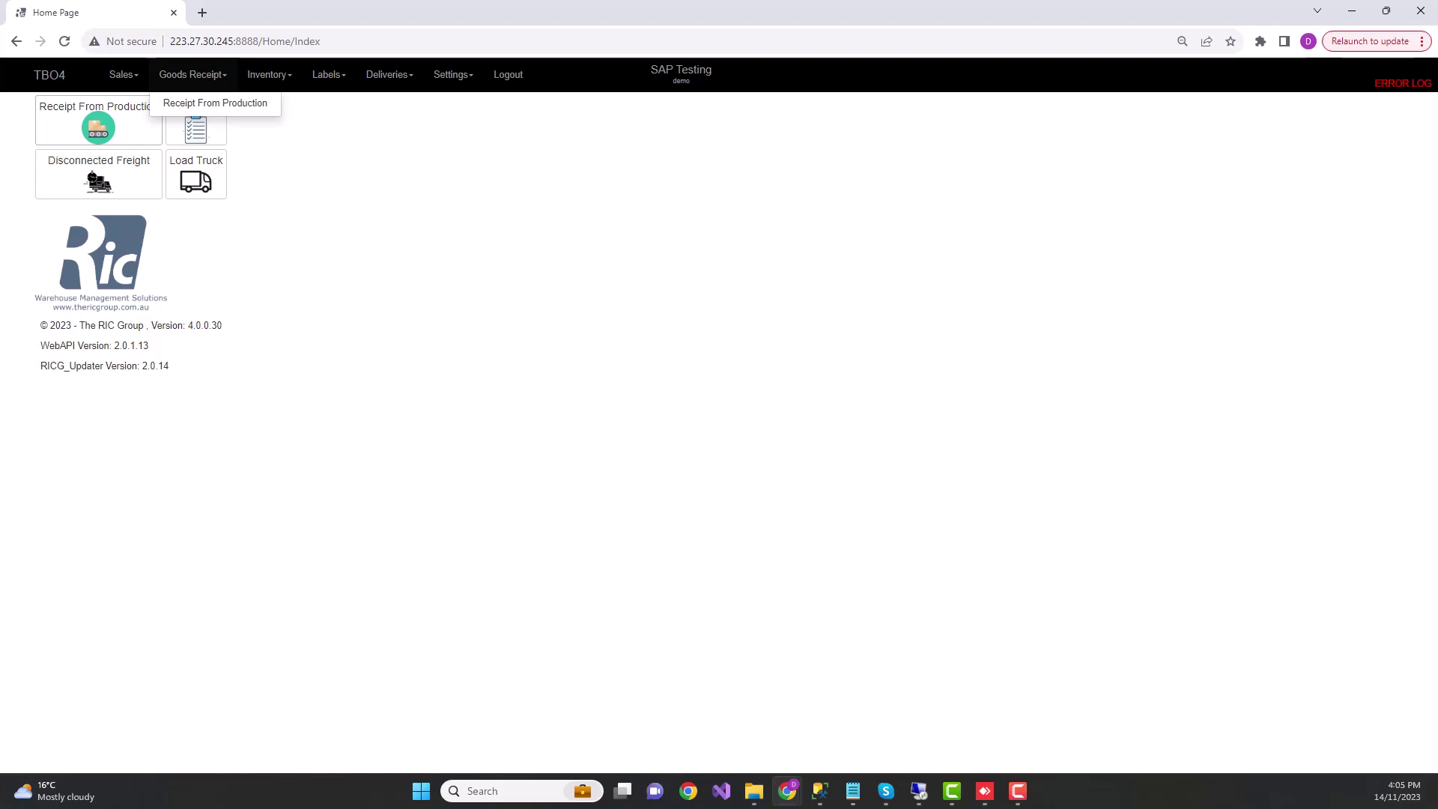
click(98, 120)
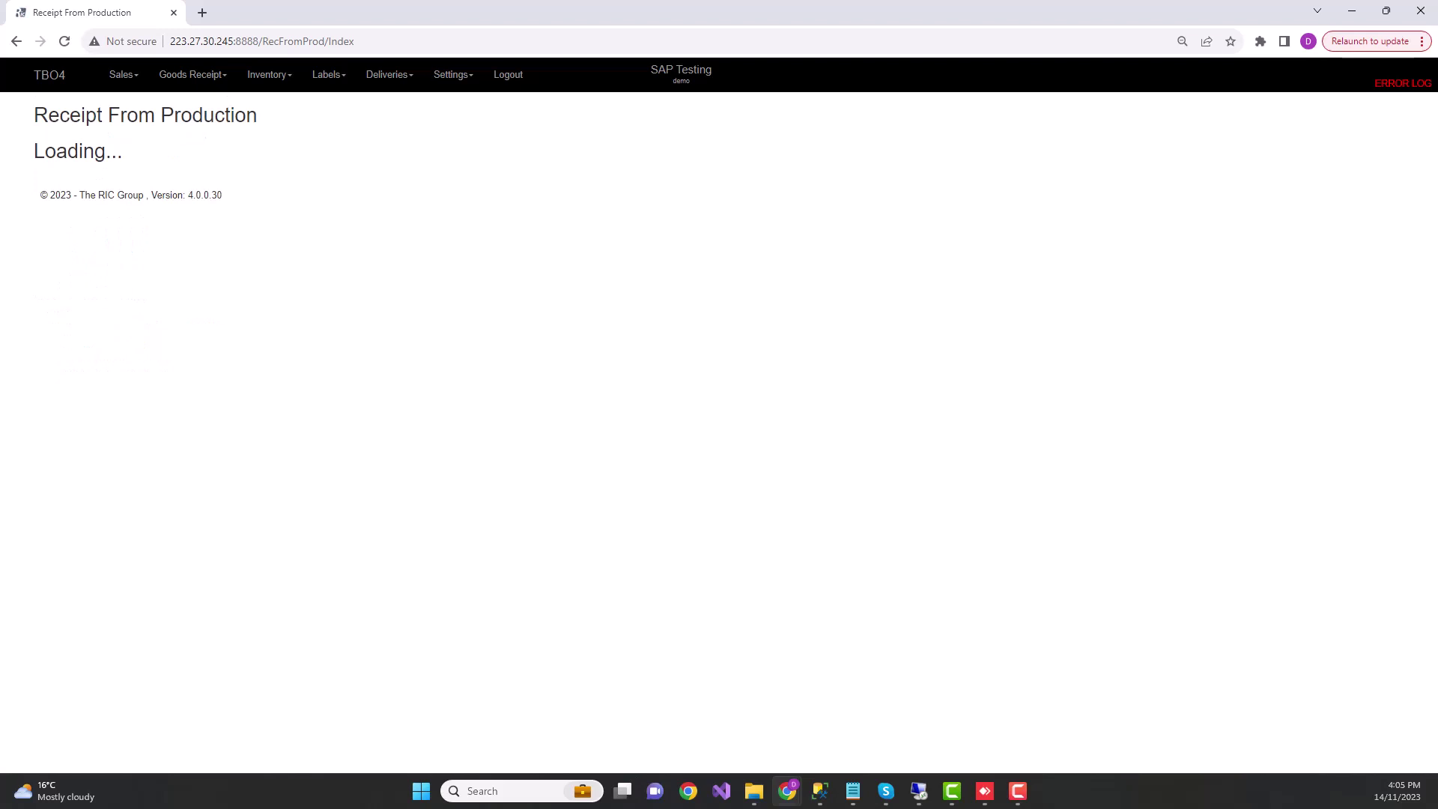
scroll(719, 434, down, 11)
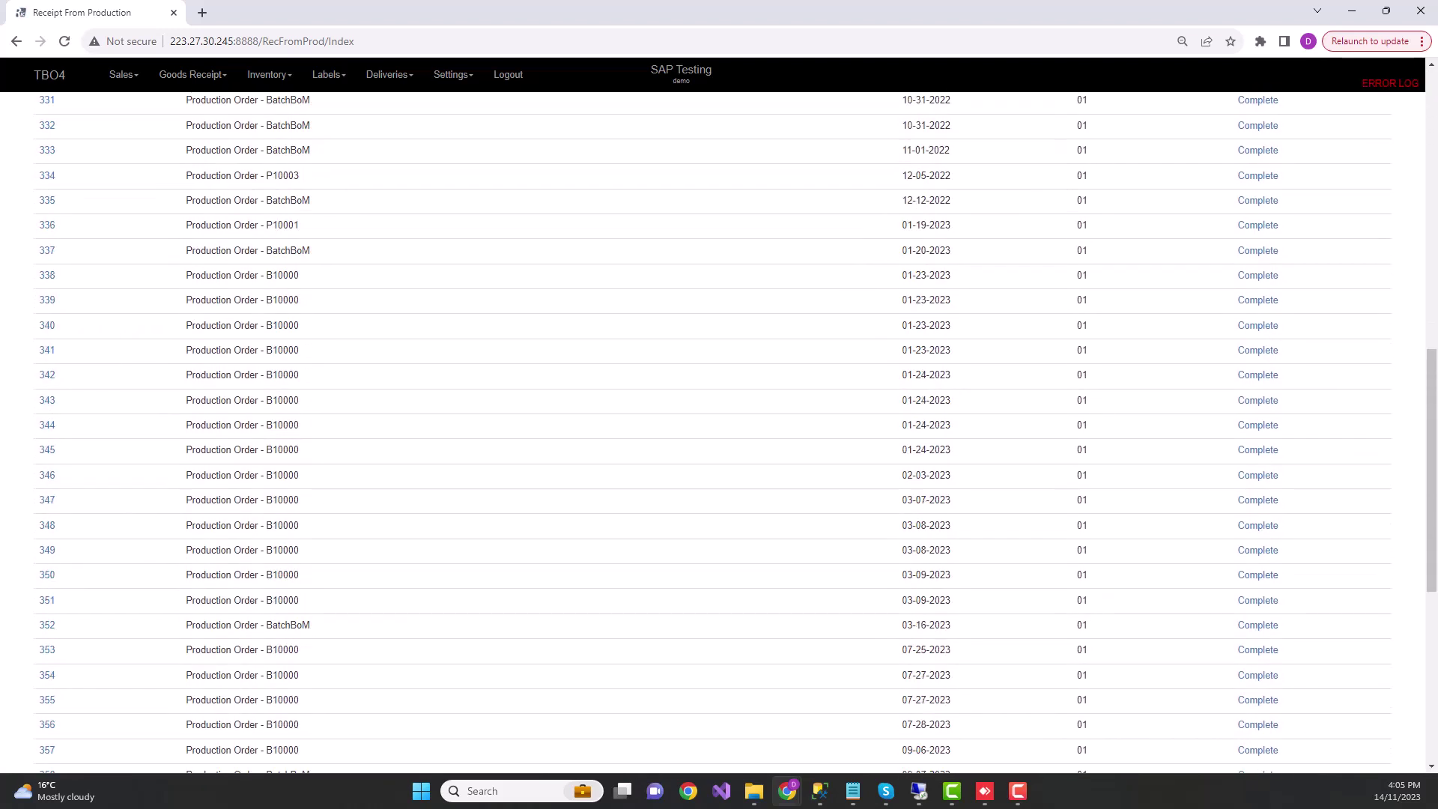
scroll(720, 434, down, 5)
scroll(720, 434, up, 15)
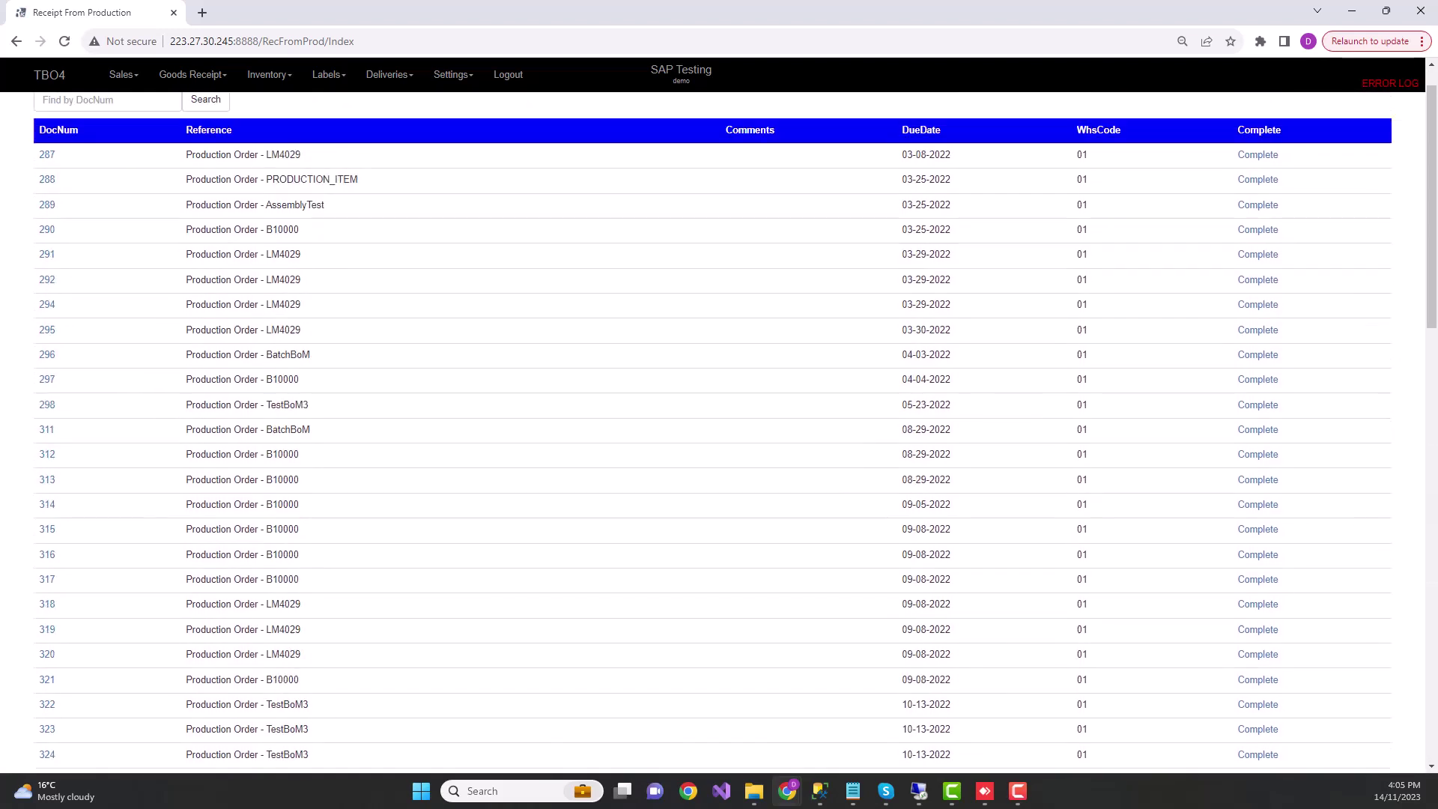
Search the list by DocNum 377.
click(107, 145)
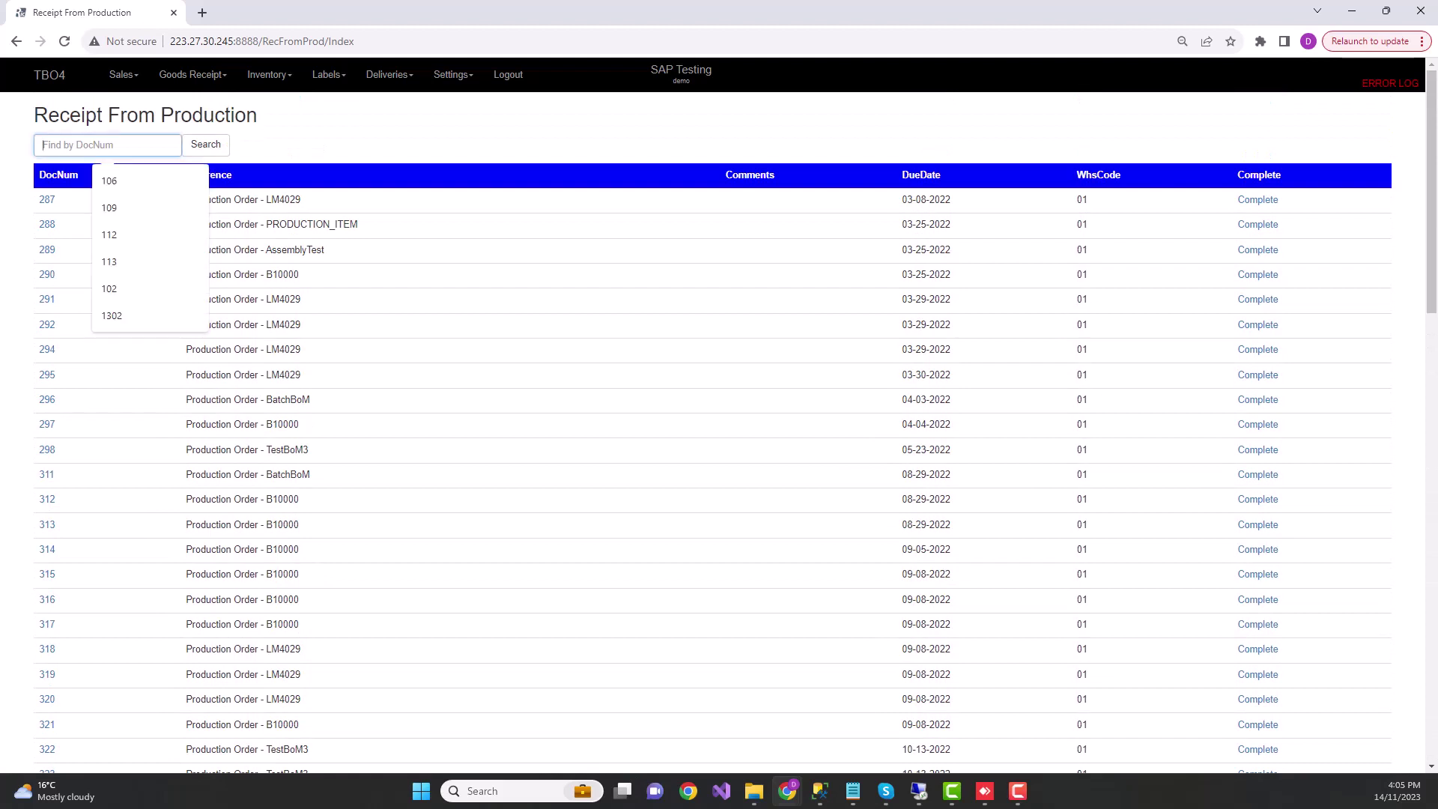
text(377)
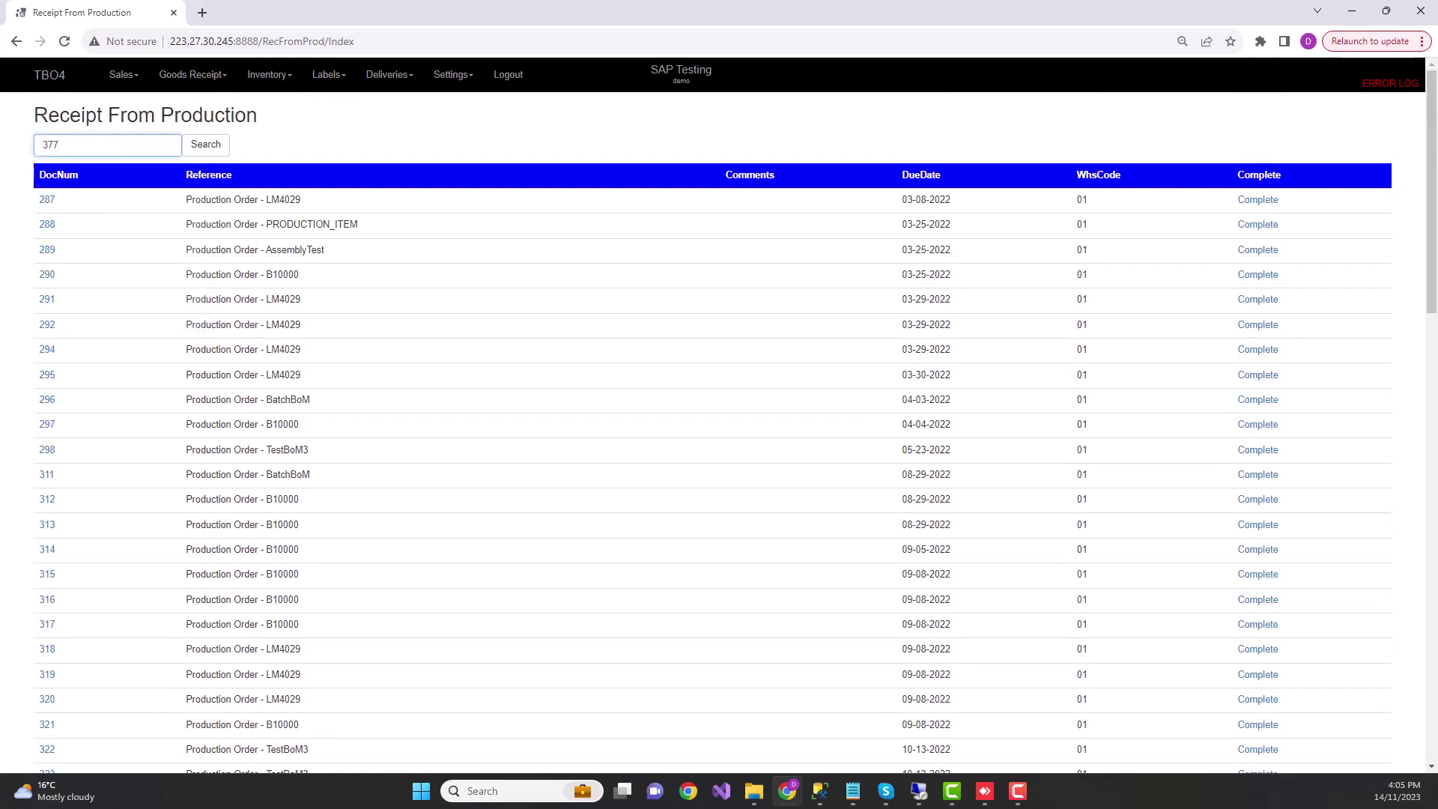
click(206, 145)
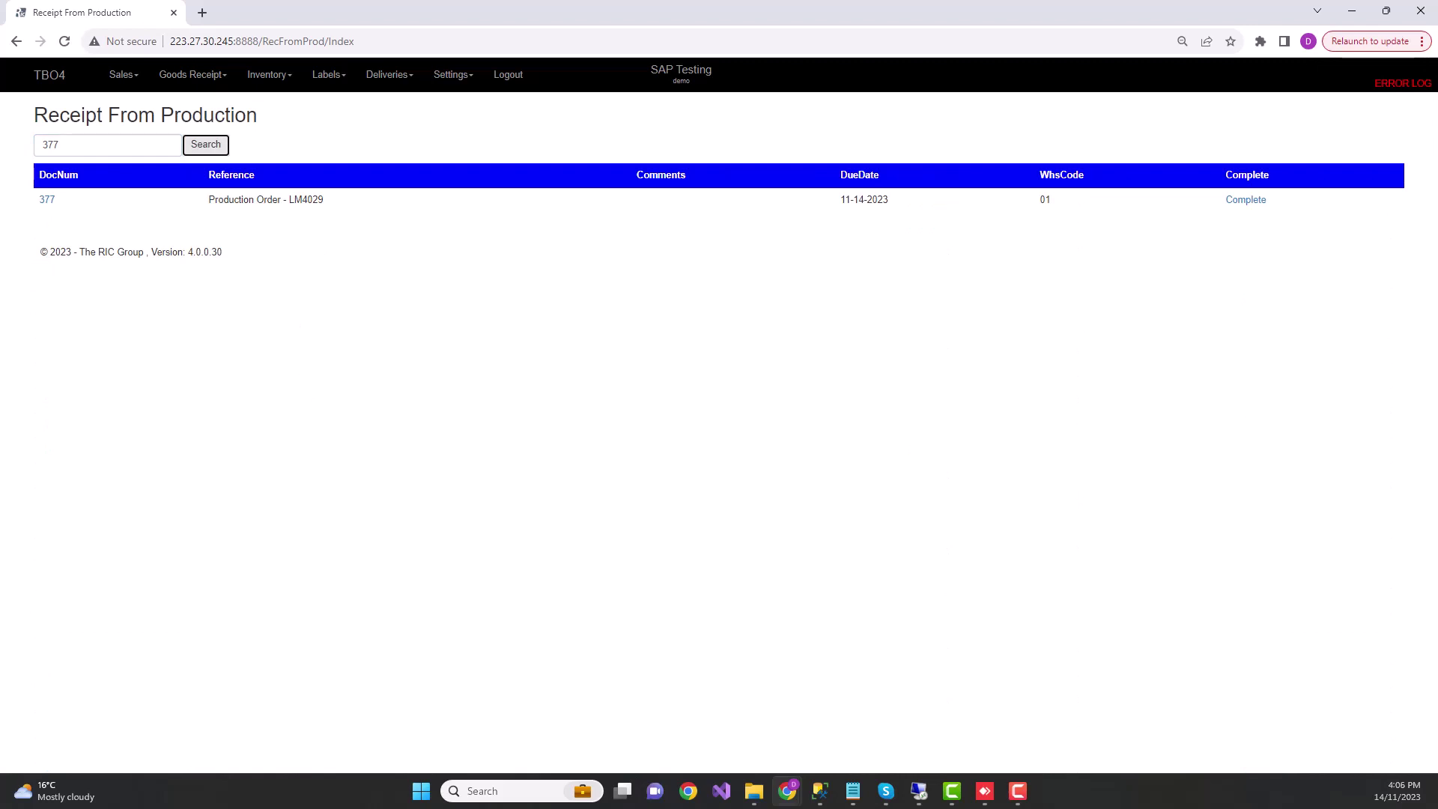
Open the order 377 receipt (LM4029, quantity 4) and bring the SAP DEMO BARCODE document on screen.
click(47, 200)
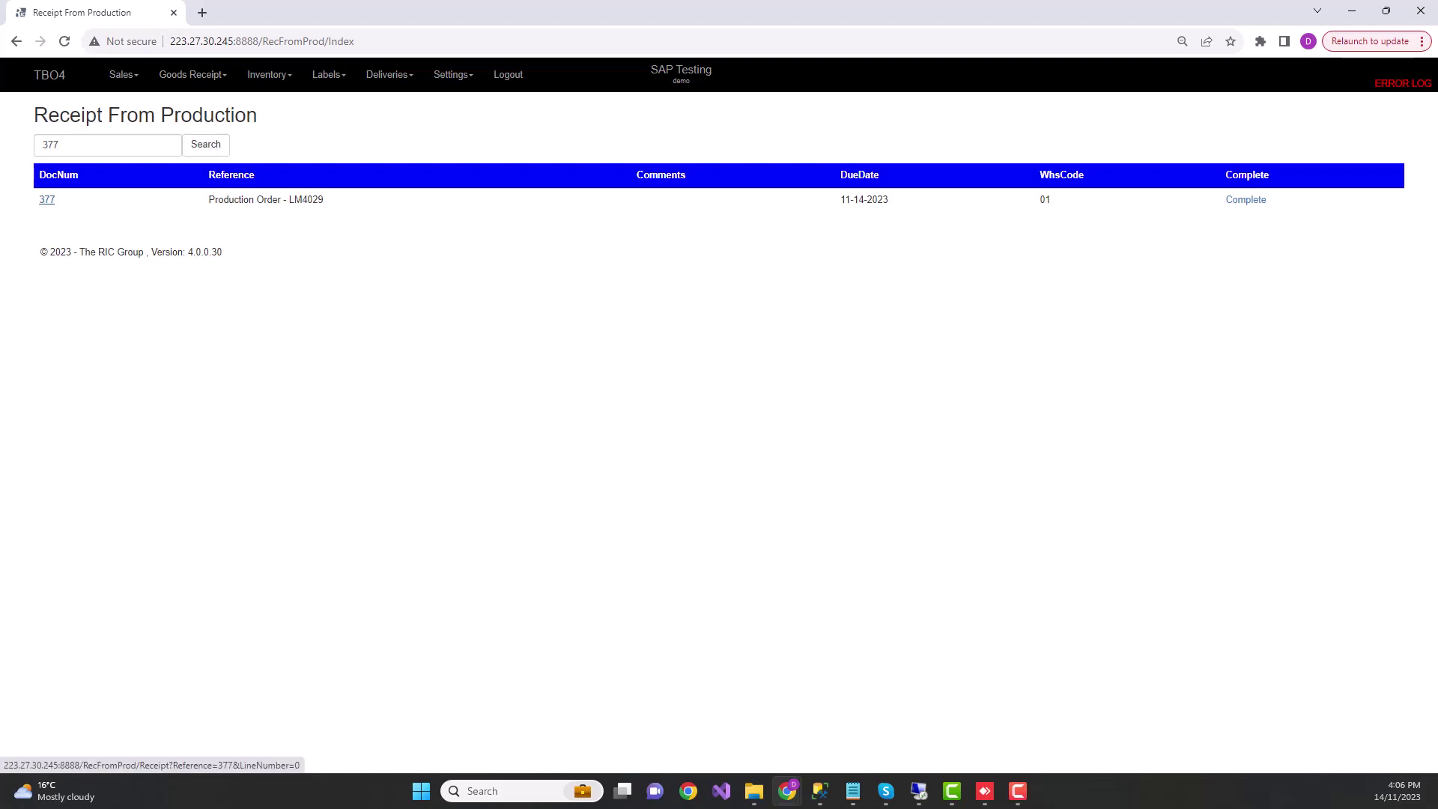
click(46, 199)
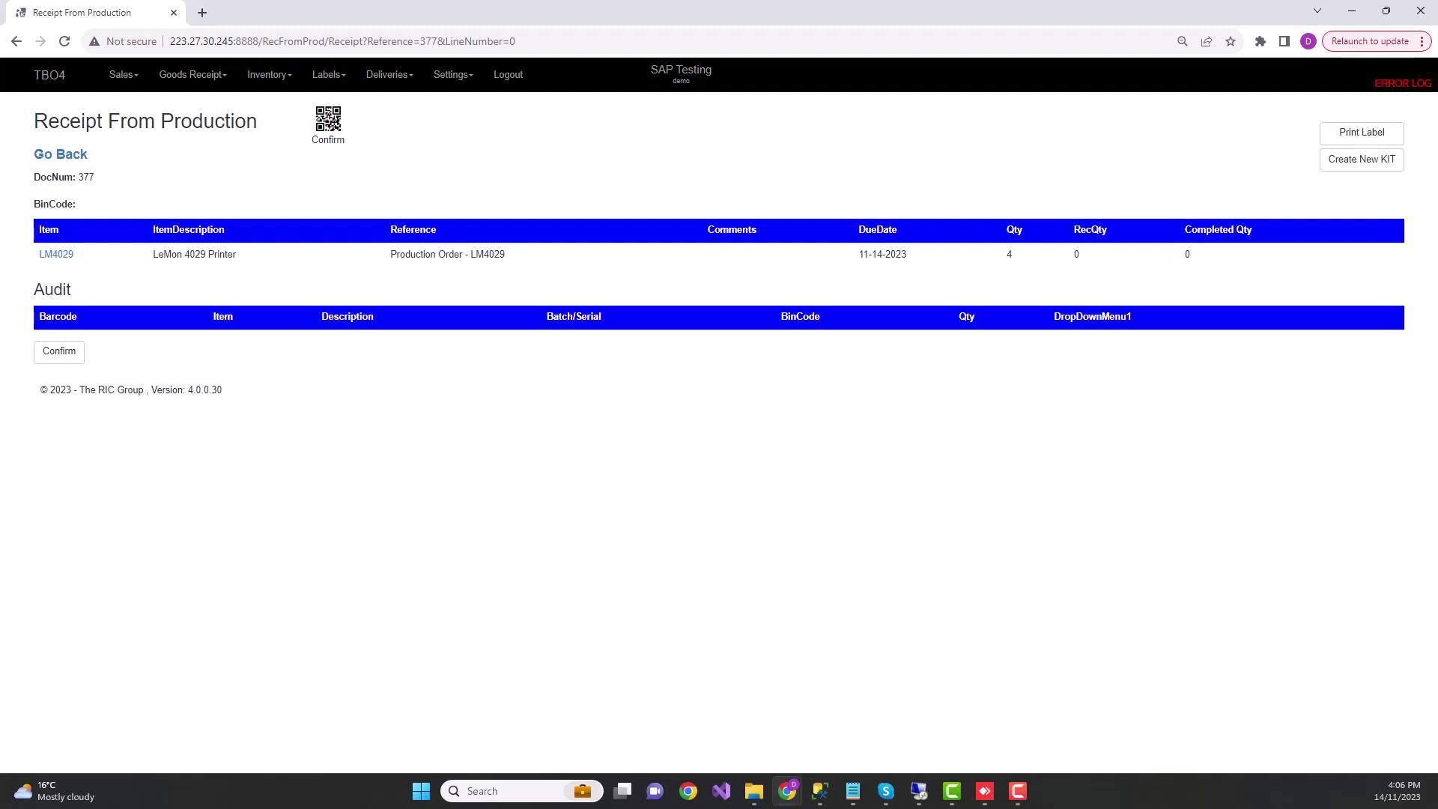
key(super+d)
key(super+d)
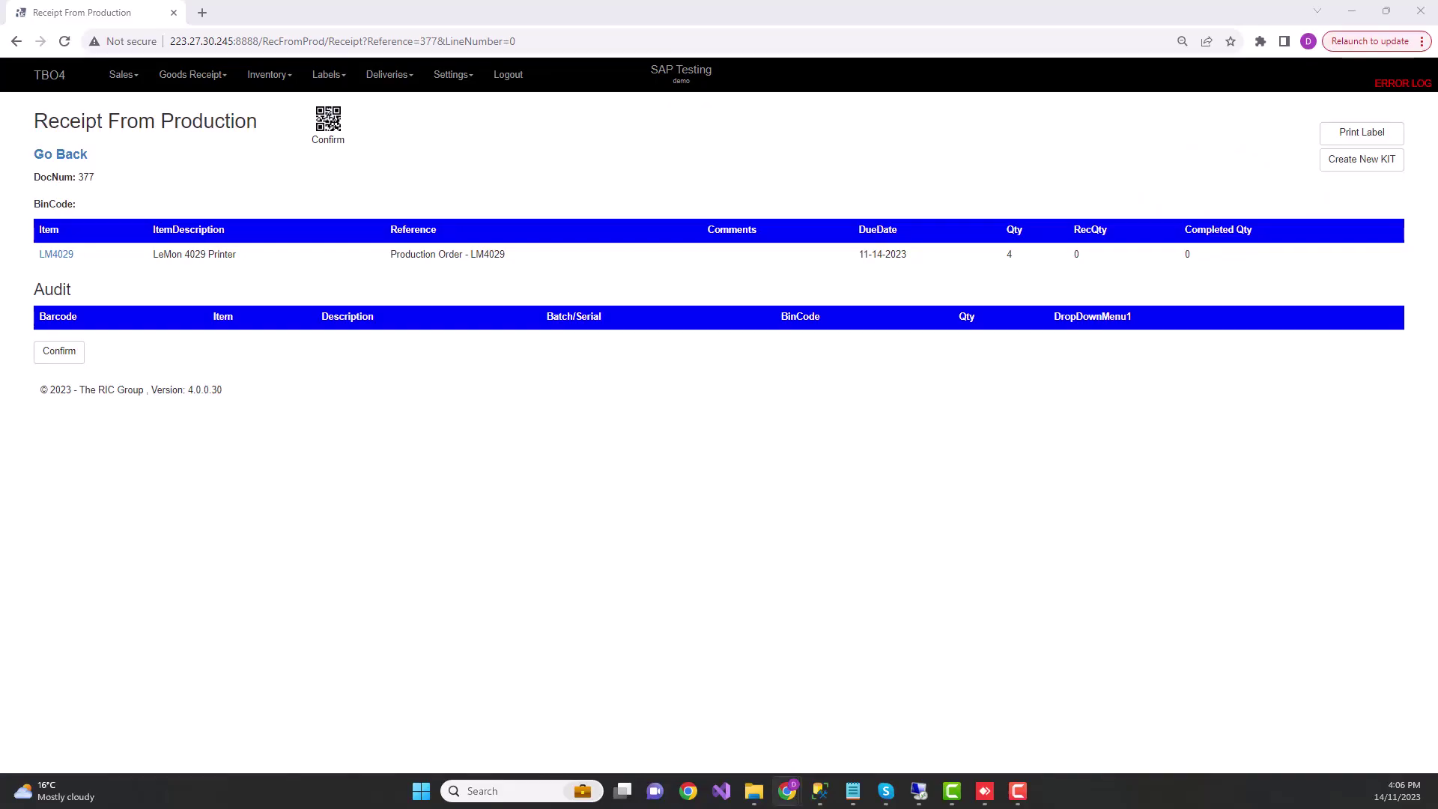
drag(448, 288, 650, 296)
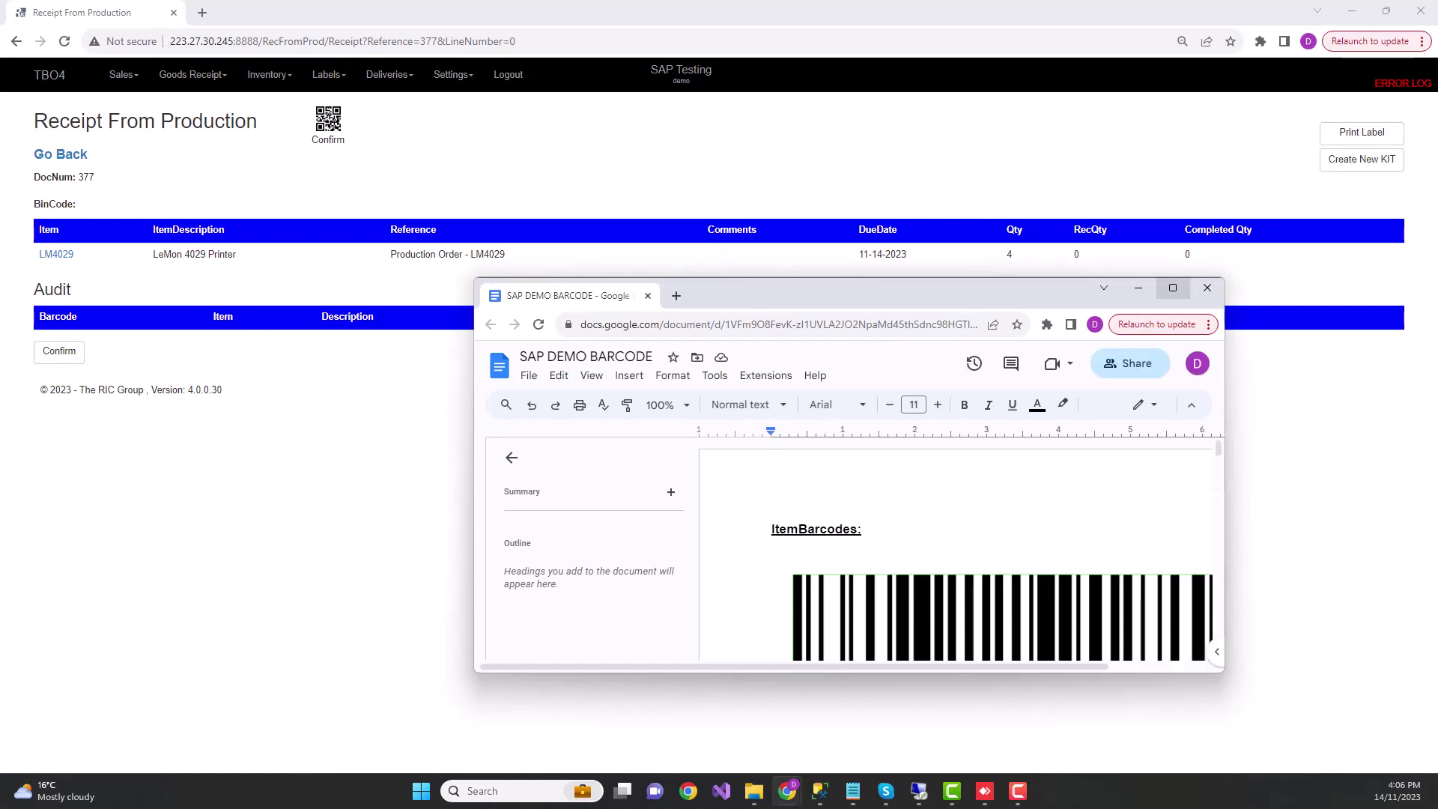
Maximise the SAP DEMO BARCODE document, scroll to the SSCC barcode, then return to the receipt.
click(1173, 287)
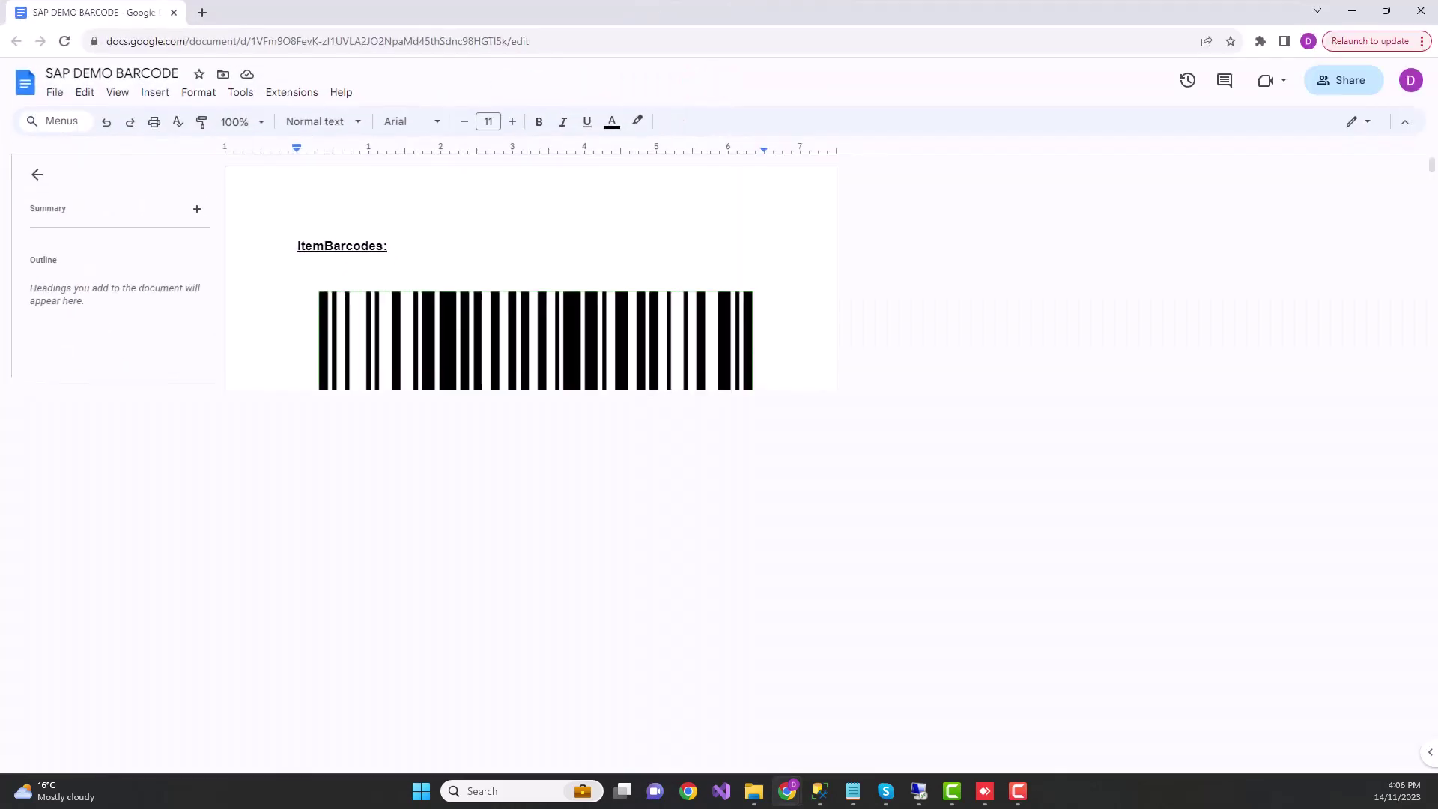
scroll(705, 463, down, 5)
scroll(704, 463, up, 5)
scroll(704, 463, down, 6)
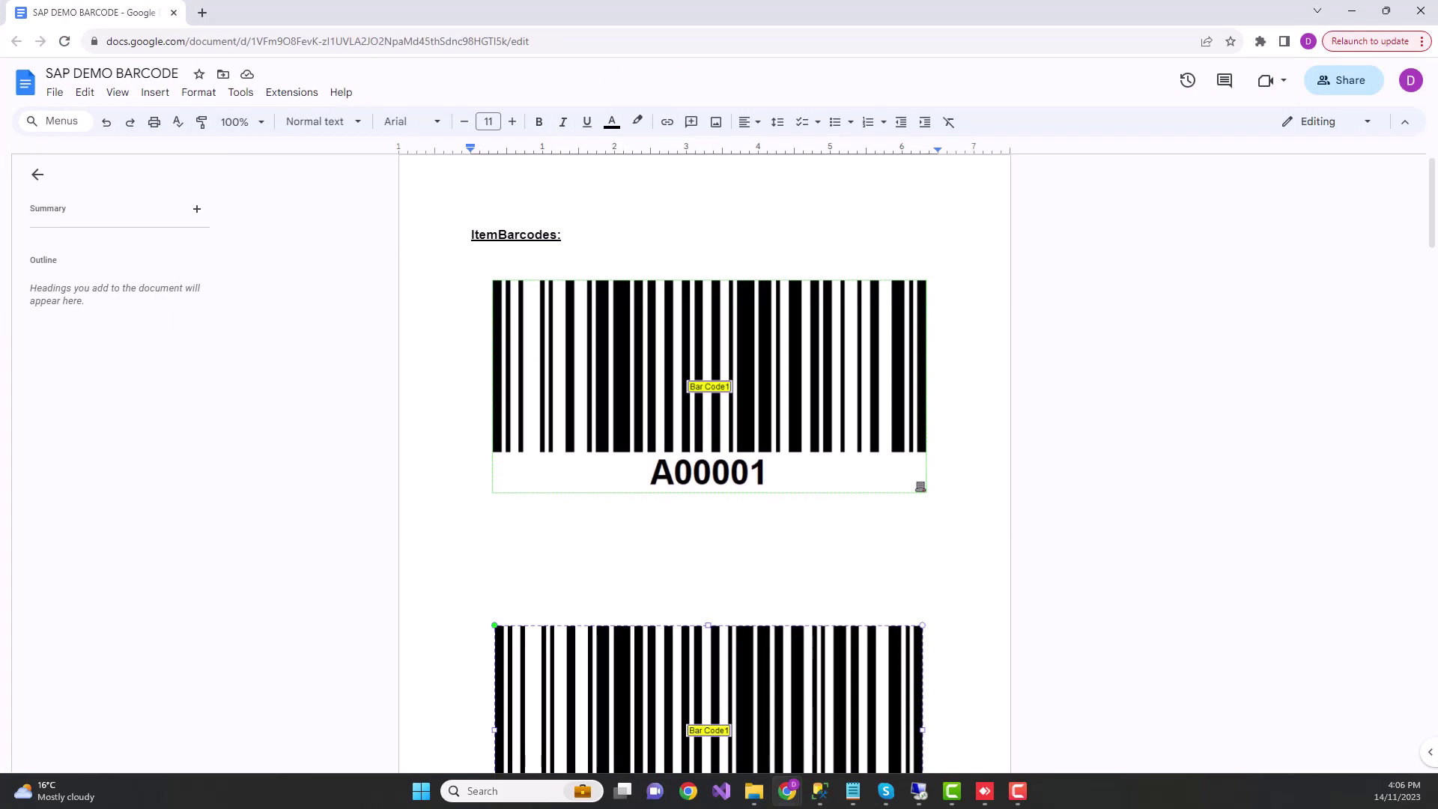
scroll(704, 463, down, 20)
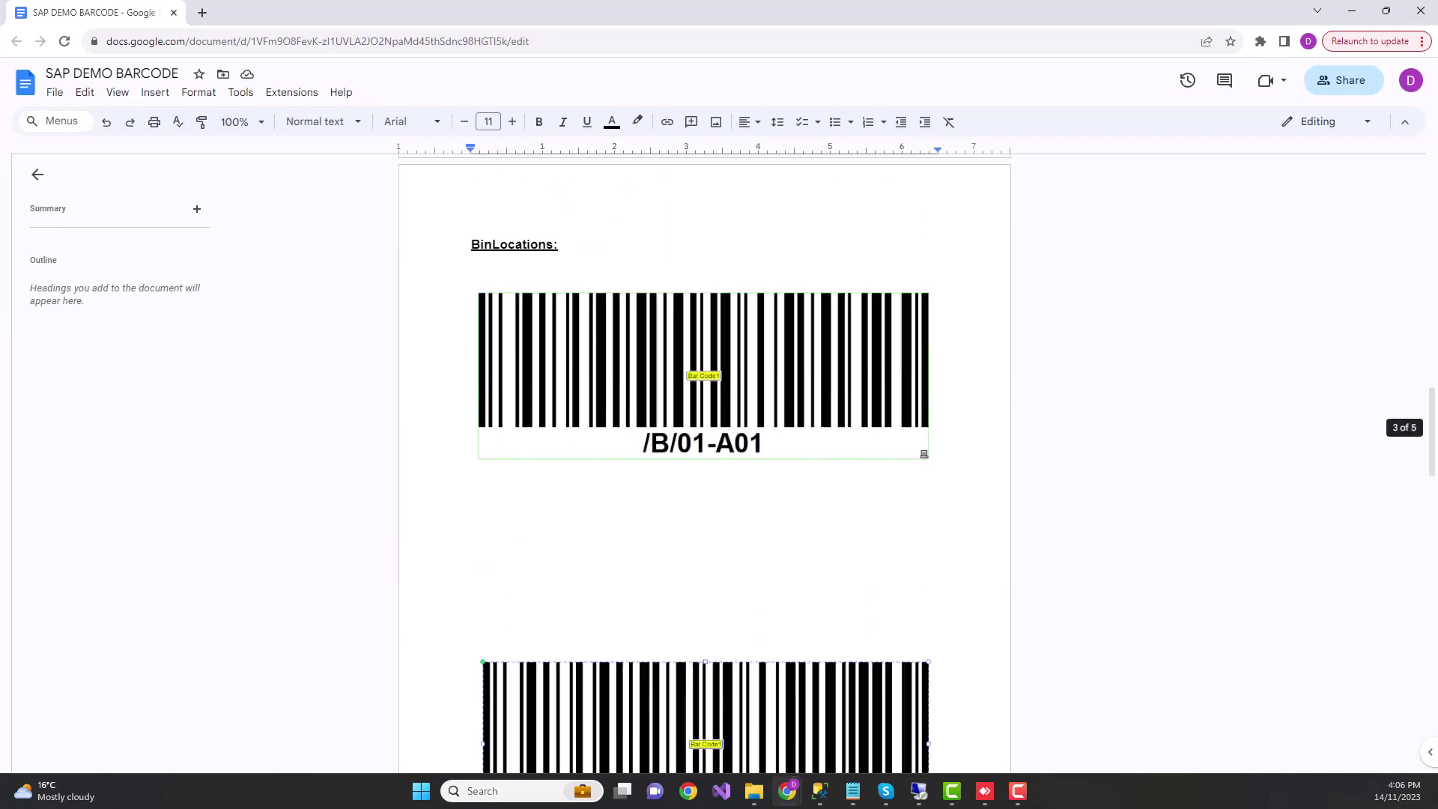
scroll(941, 552, down, 6)
scroll(941, 552, up, 14)
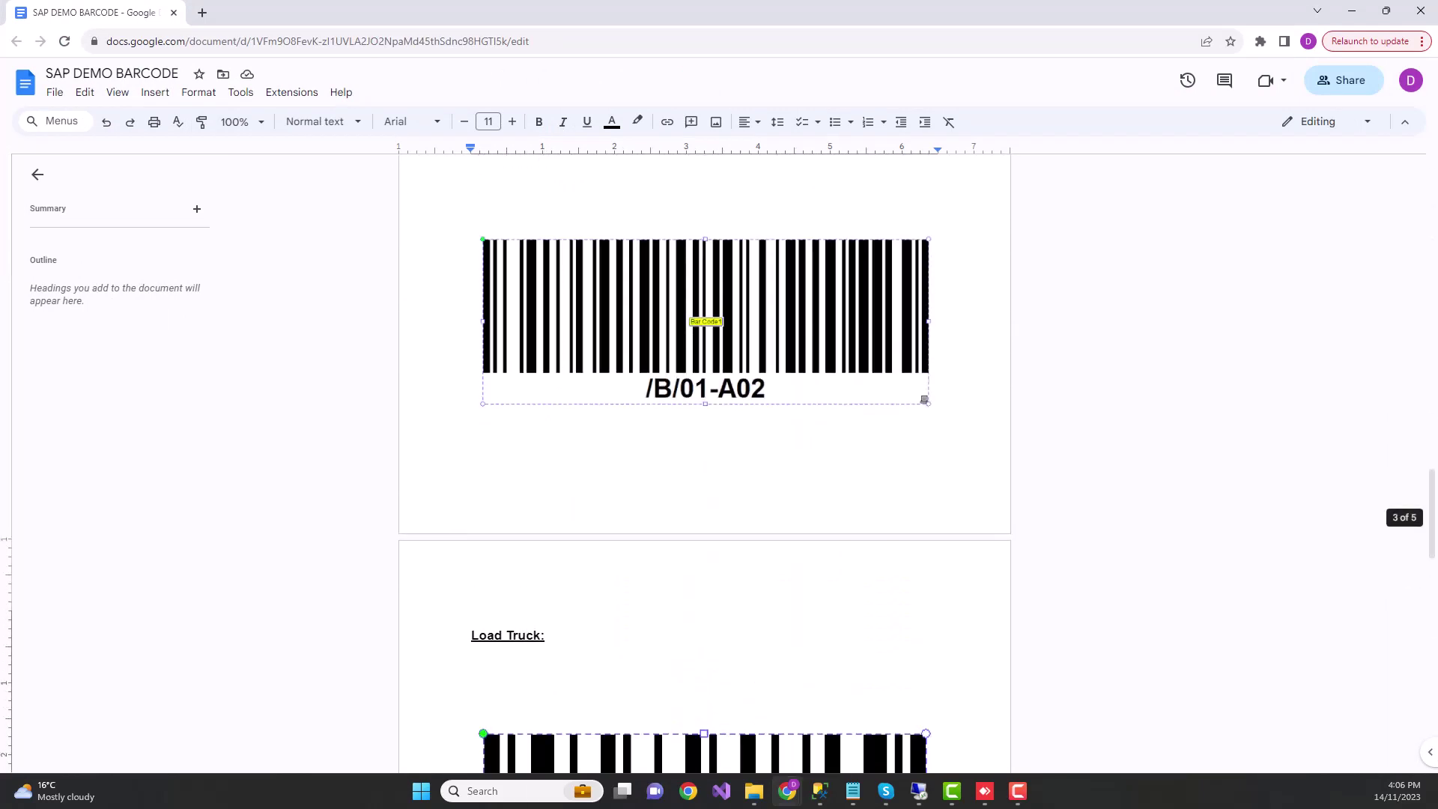
scroll(704, 462, down, 2)
scroll(704, 463, up, 12)
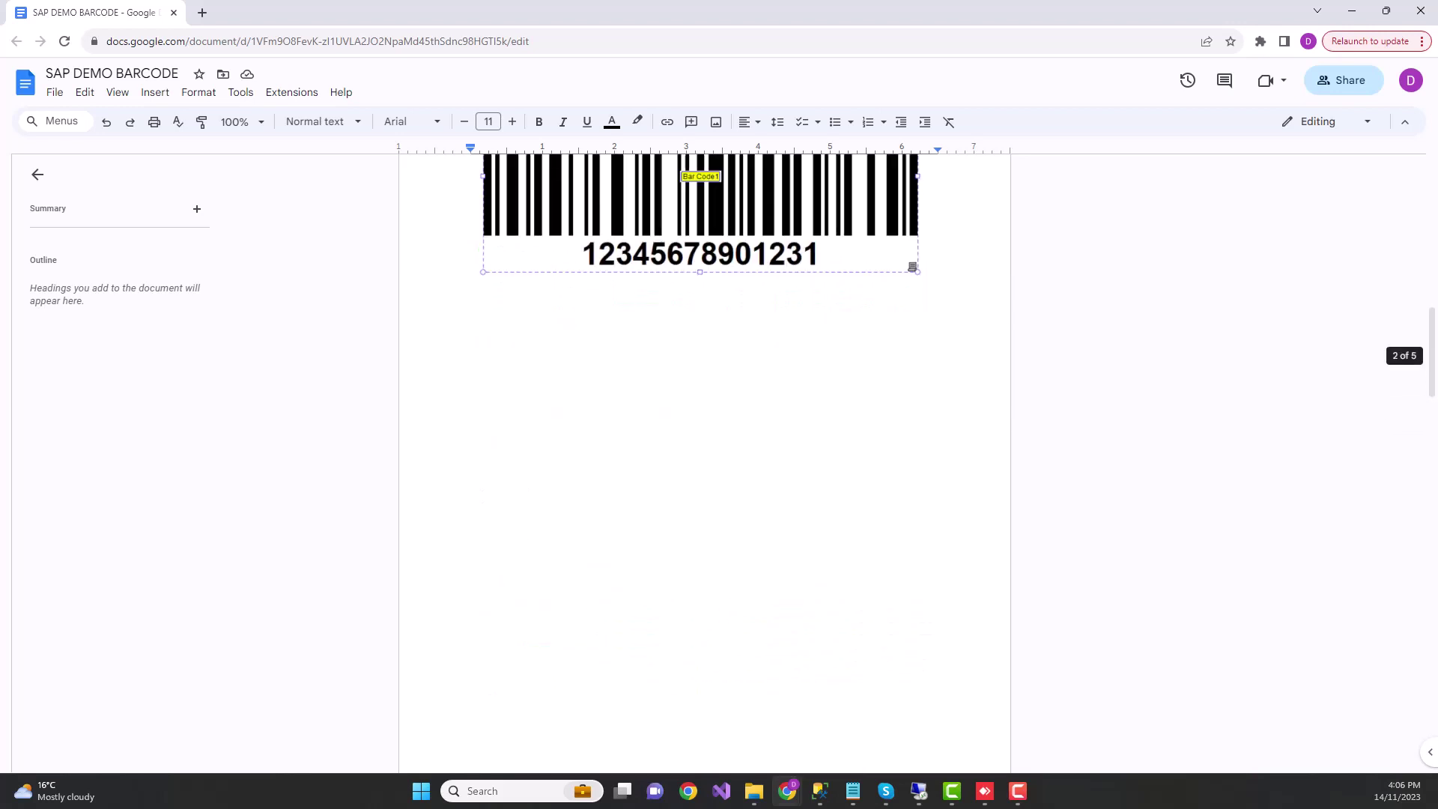
scroll(704, 464, down, 20)
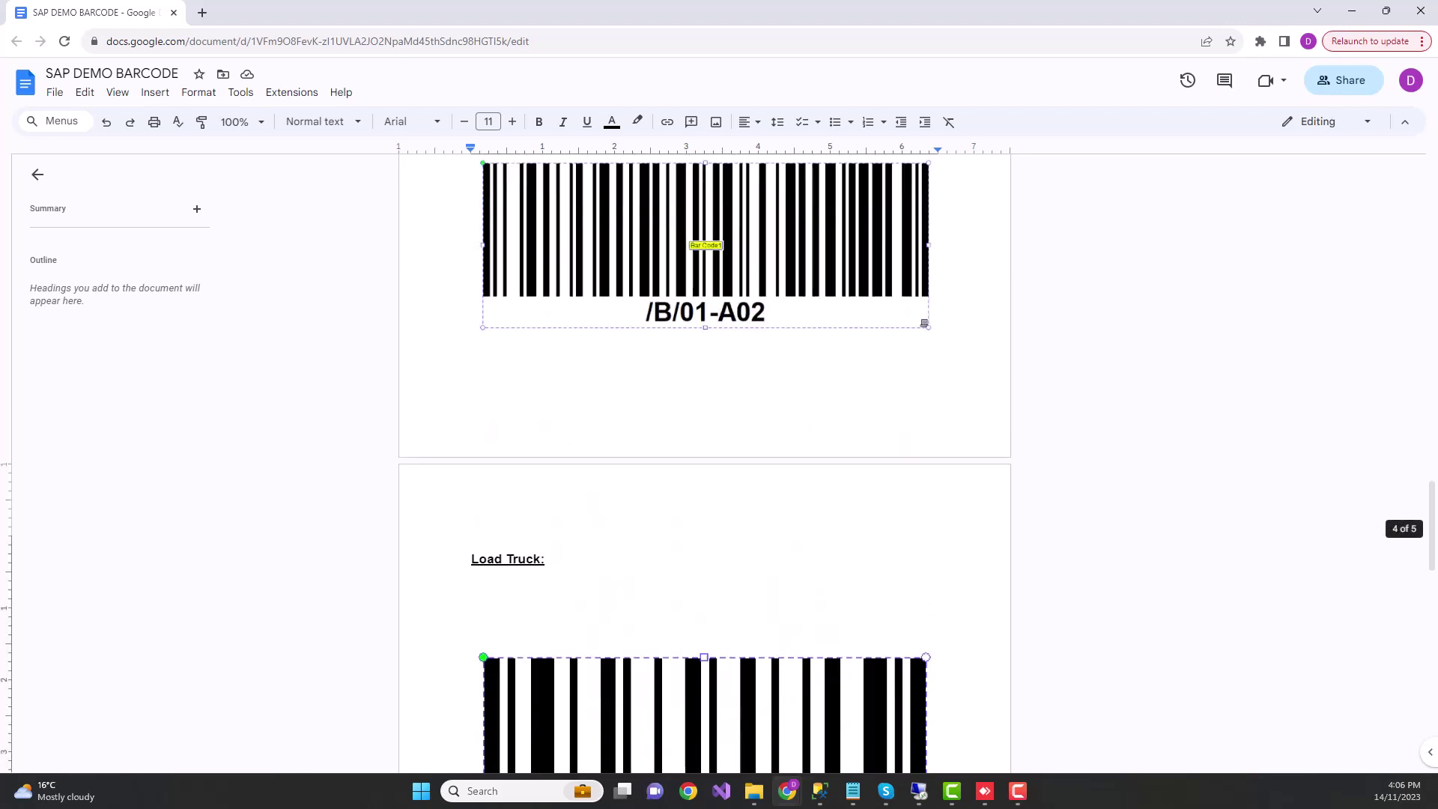
scroll(942, 677, down, 13)
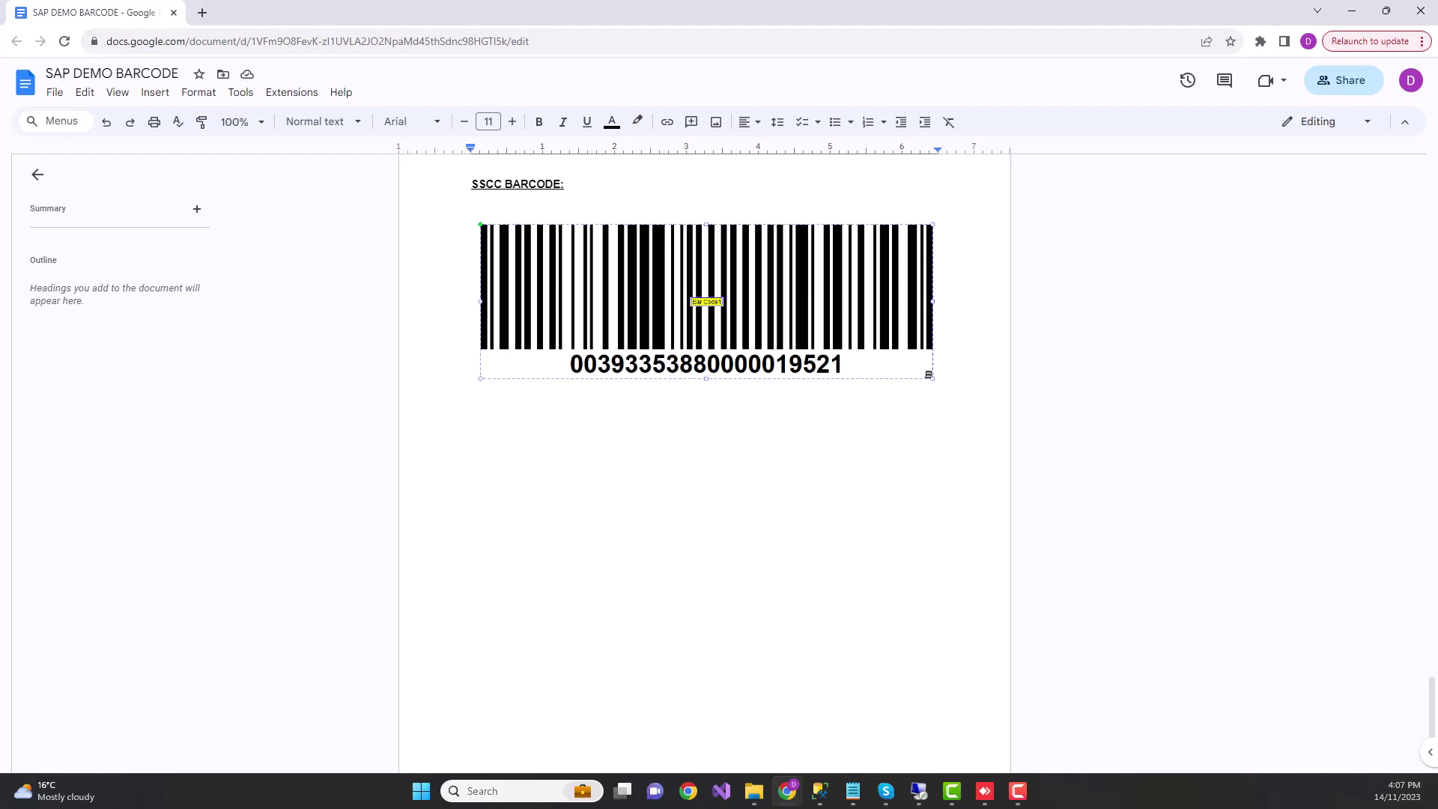
key(shift+super+Left)
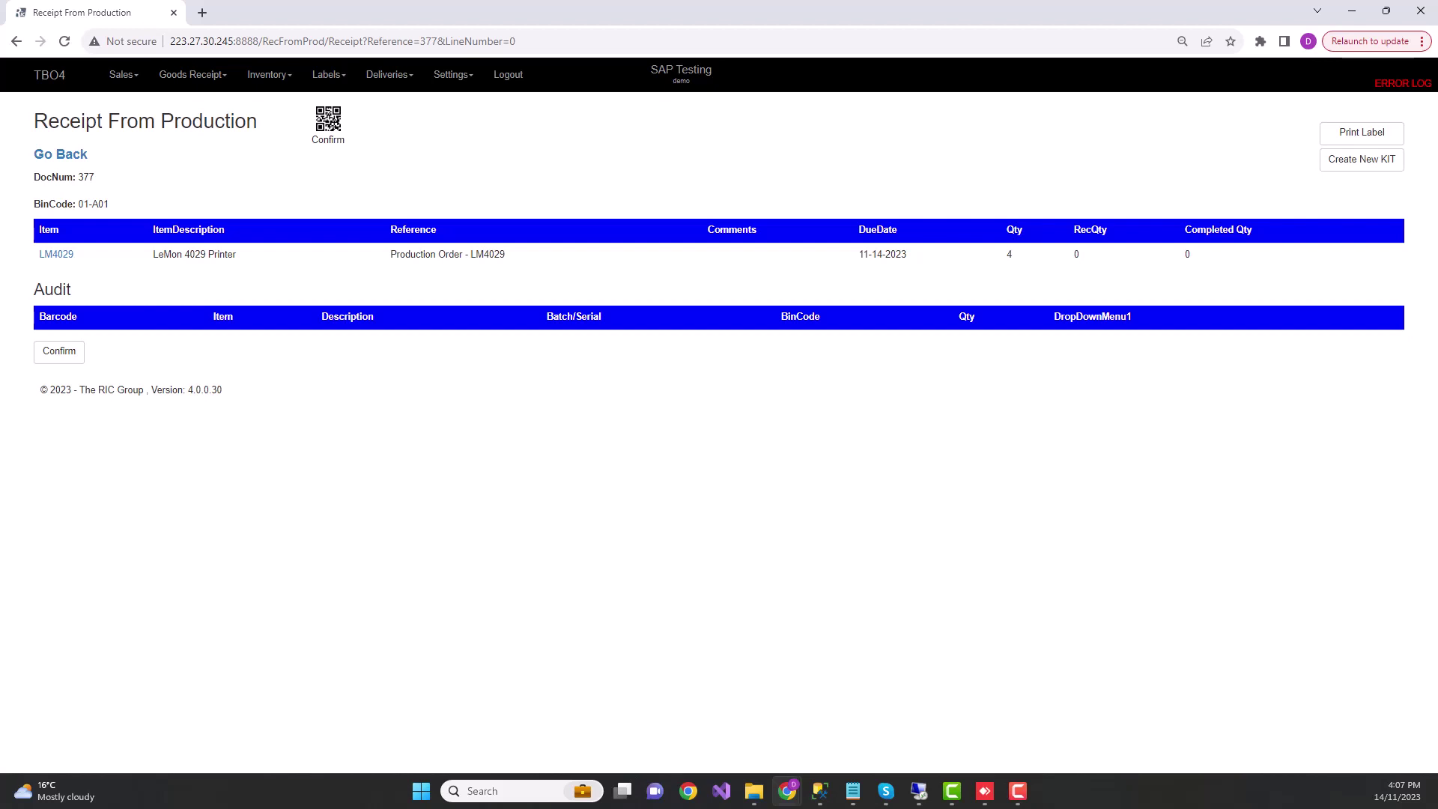
Highlight bin code 01-A01 and the scanned SSCC barcode value on the receipt.
drag(113, 204, 73, 204)
click(113, 205)
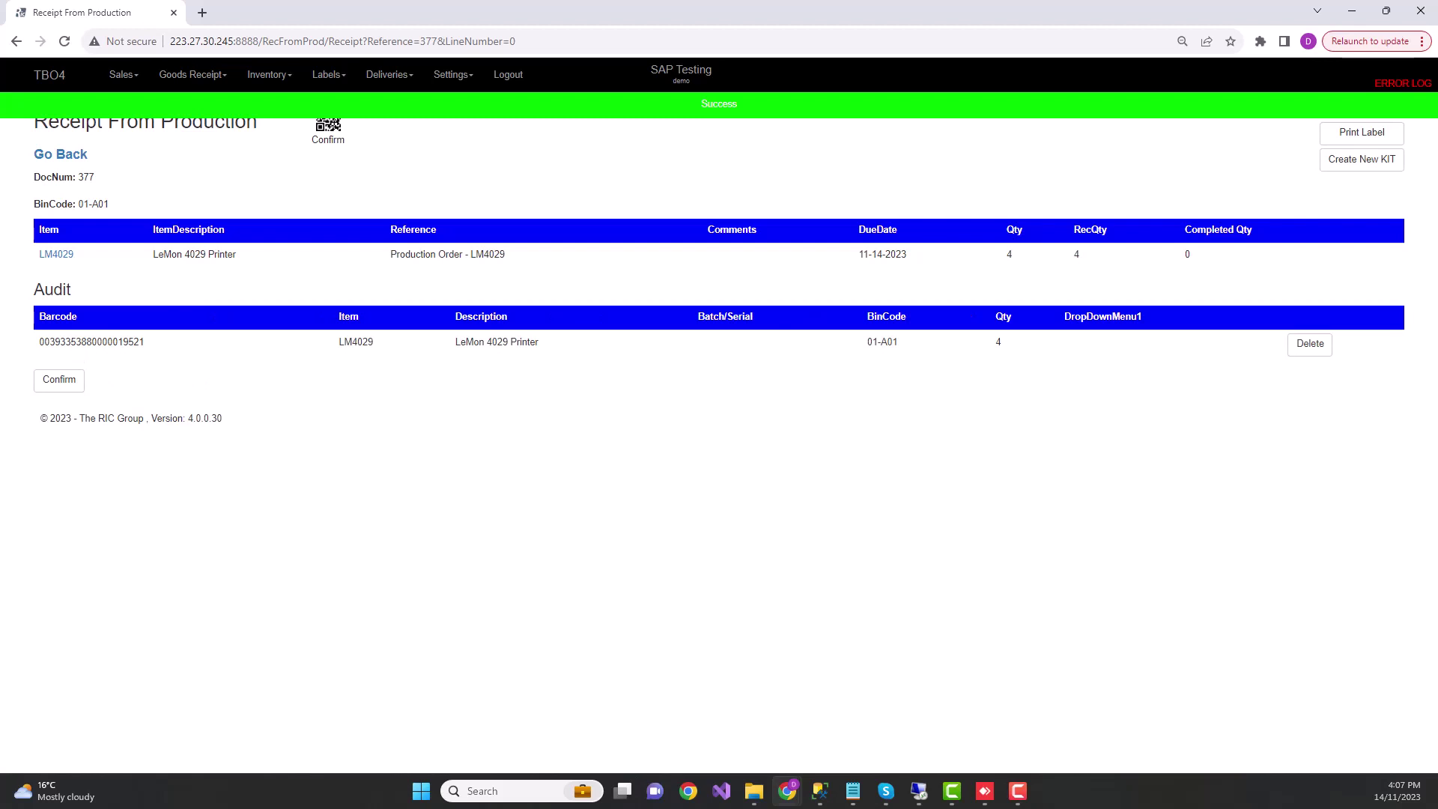
drag(146, 343, 112, 343)
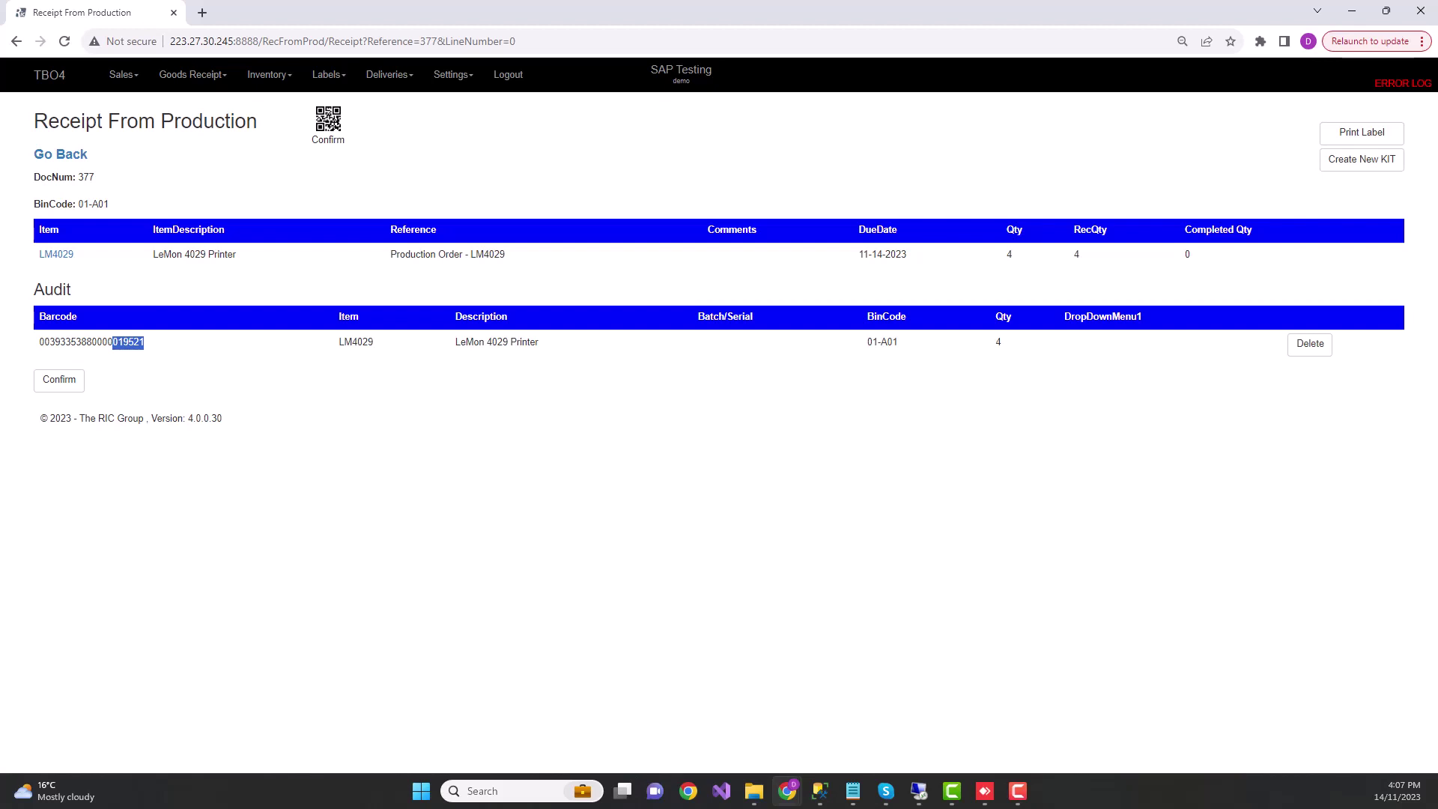
drag(1003, 343, 995, 343)
click(999, 344)
double_click(91, 342)
Confirm receipt of the 4 LM4029 printers and accept the Are You Sure dialog.
click(176, 374)
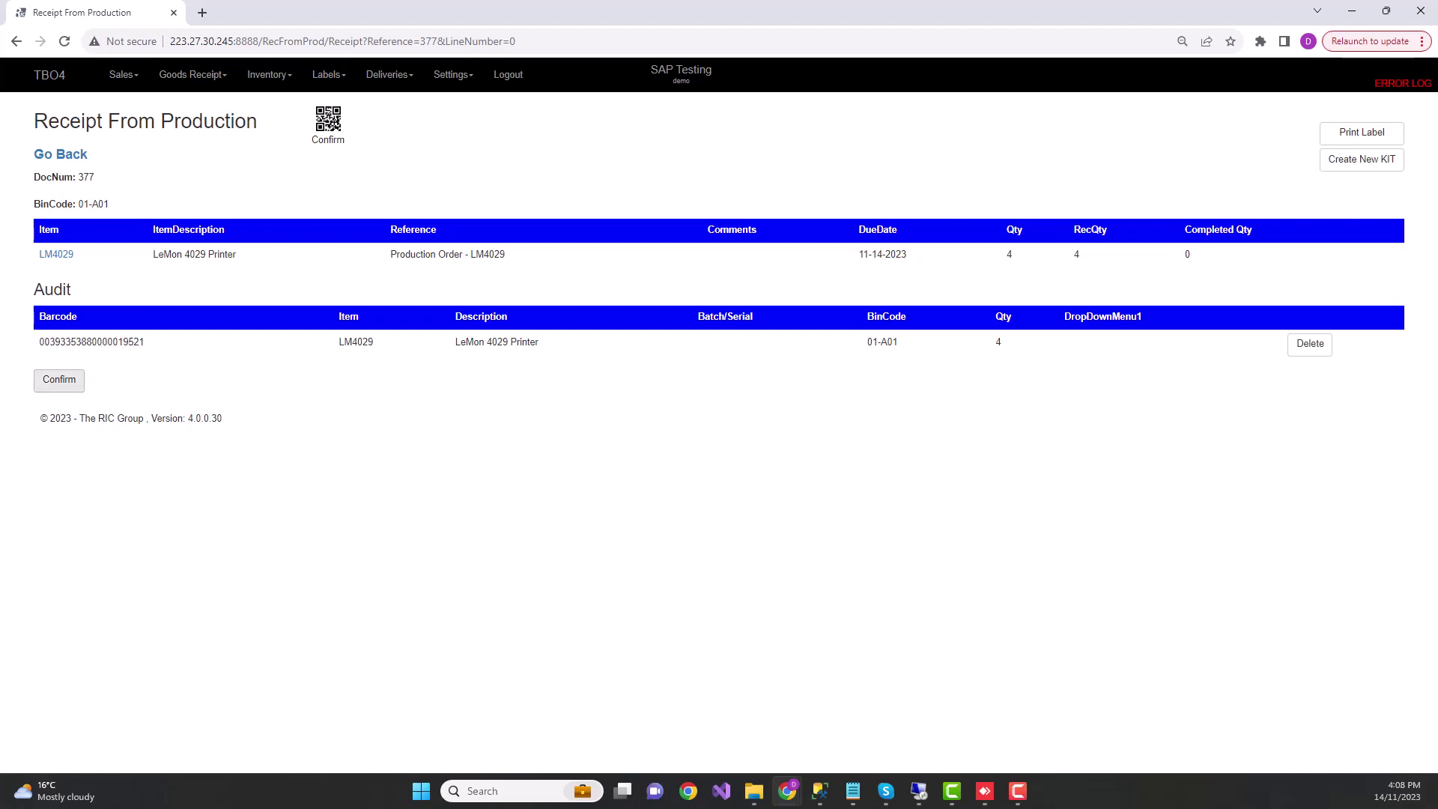
click(59, 381)
key(Return)
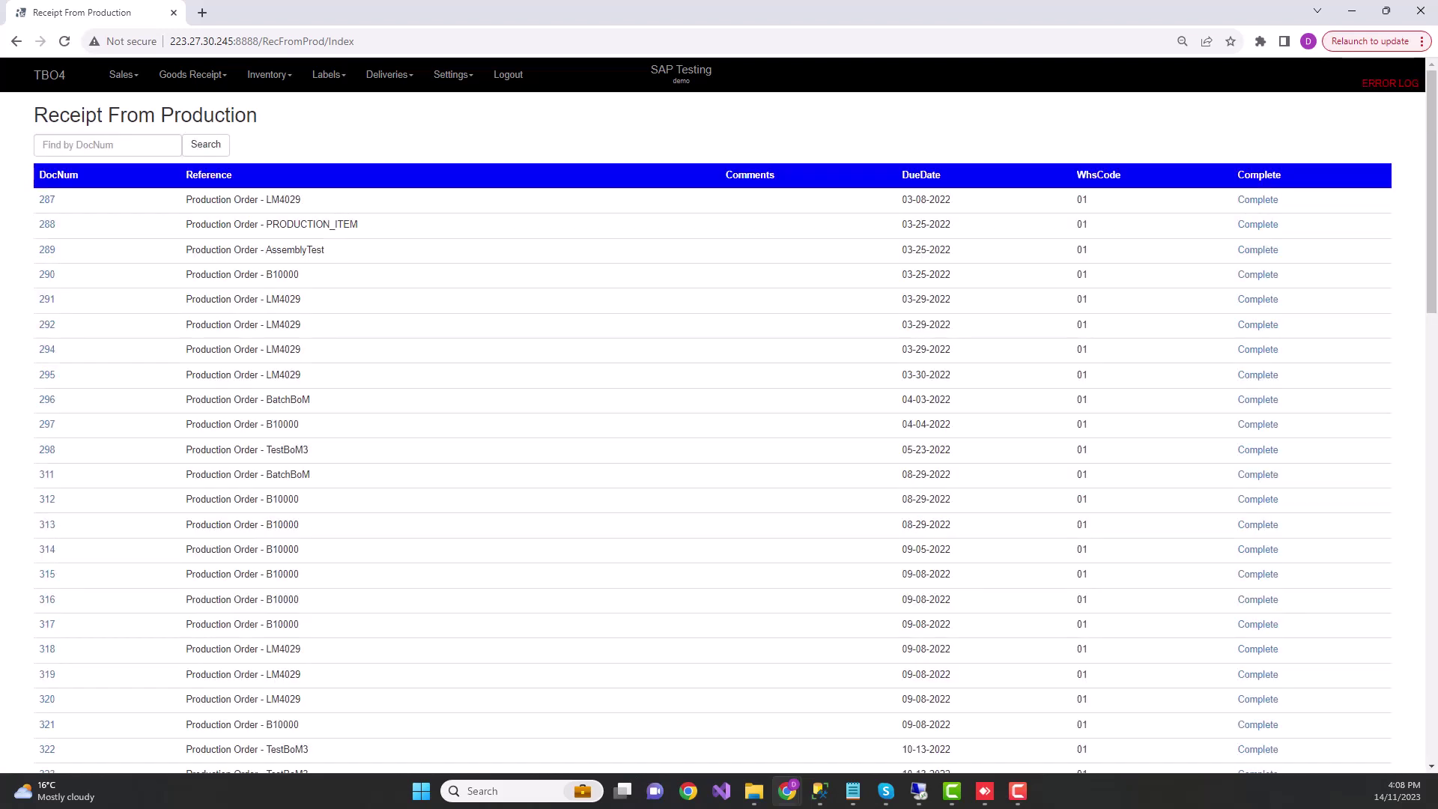
Refresh production order 377 in SAP Business One to show 8, 4, 4 and 4 components issued.
click(919, 791)
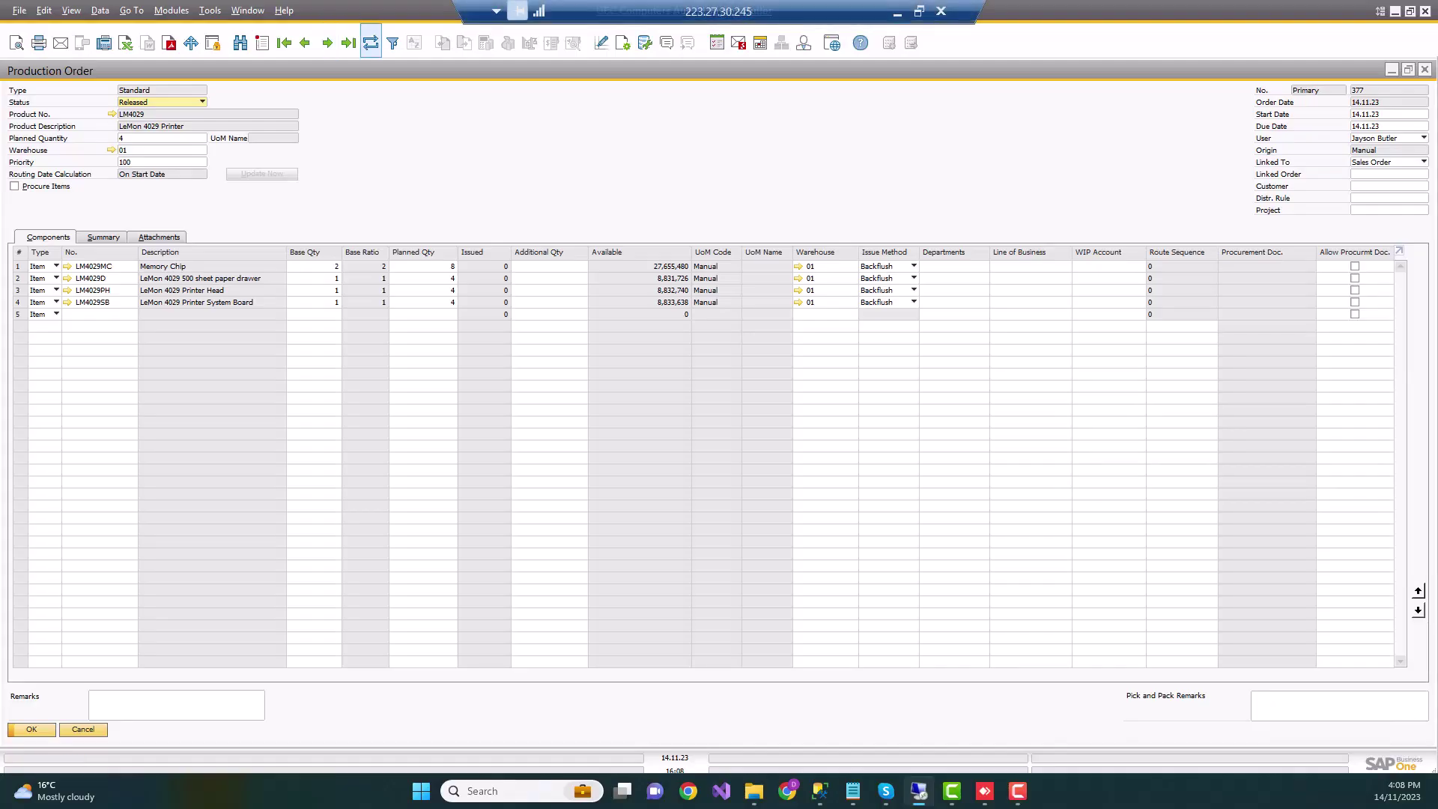
click(371, 43)
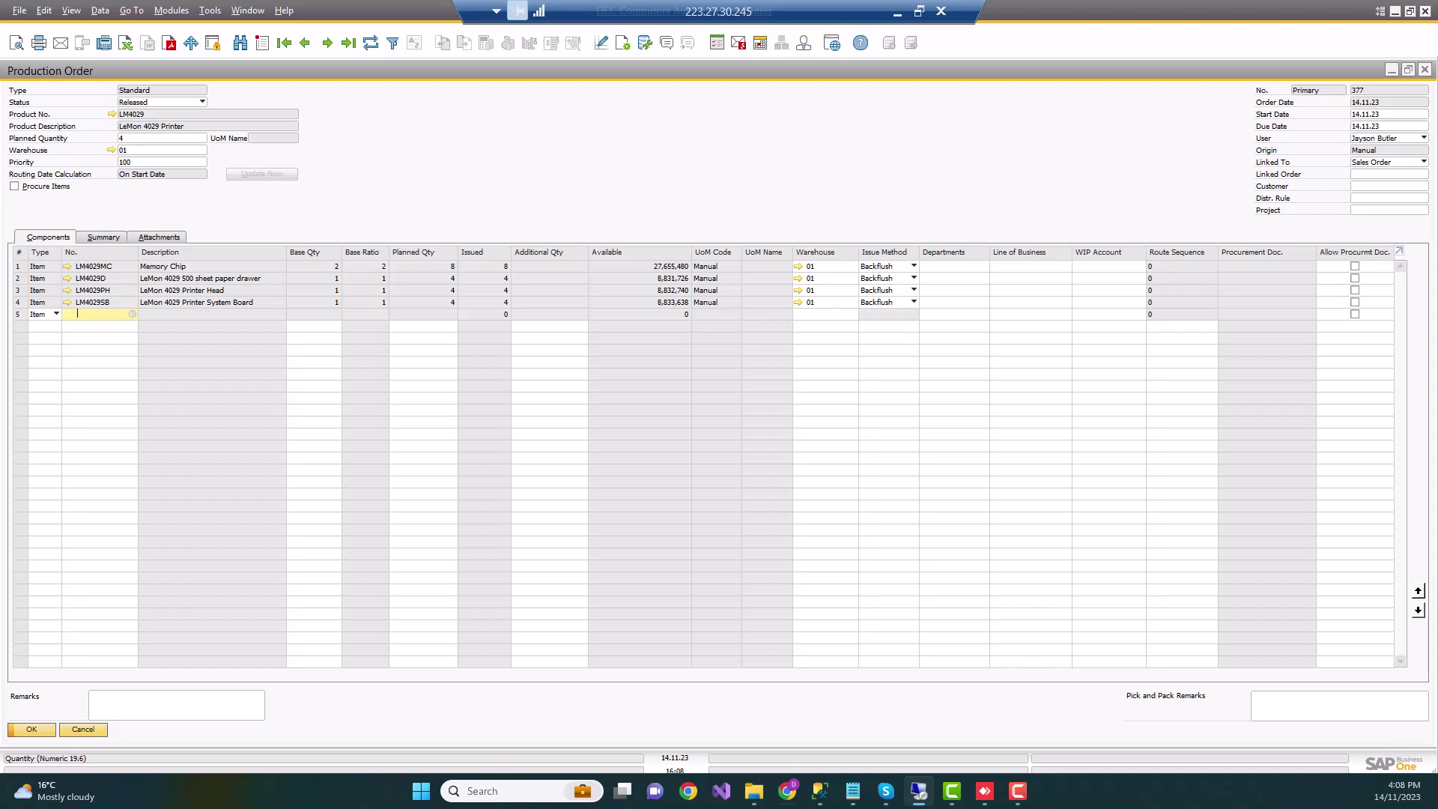
right_click(793, 145)
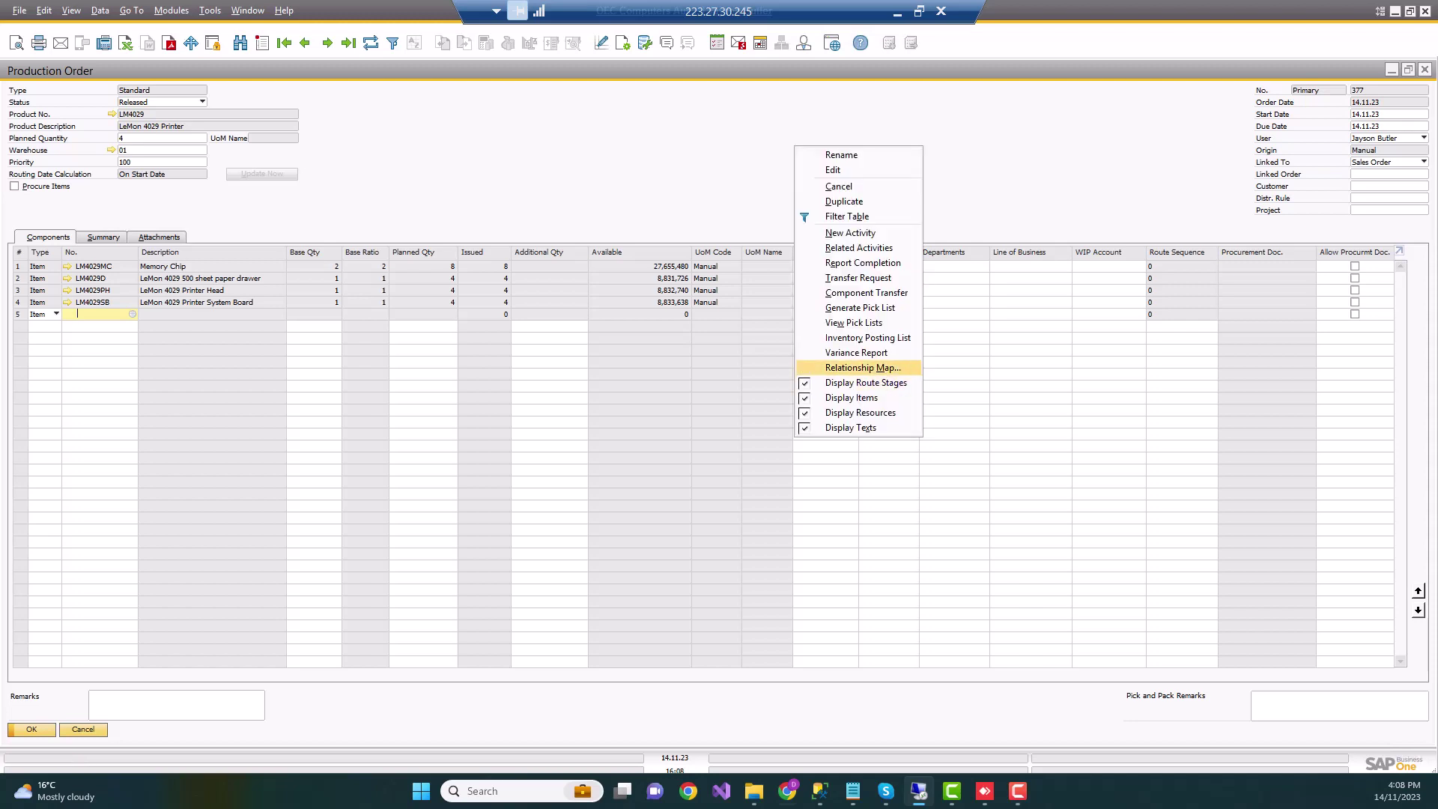
click(861, 367)
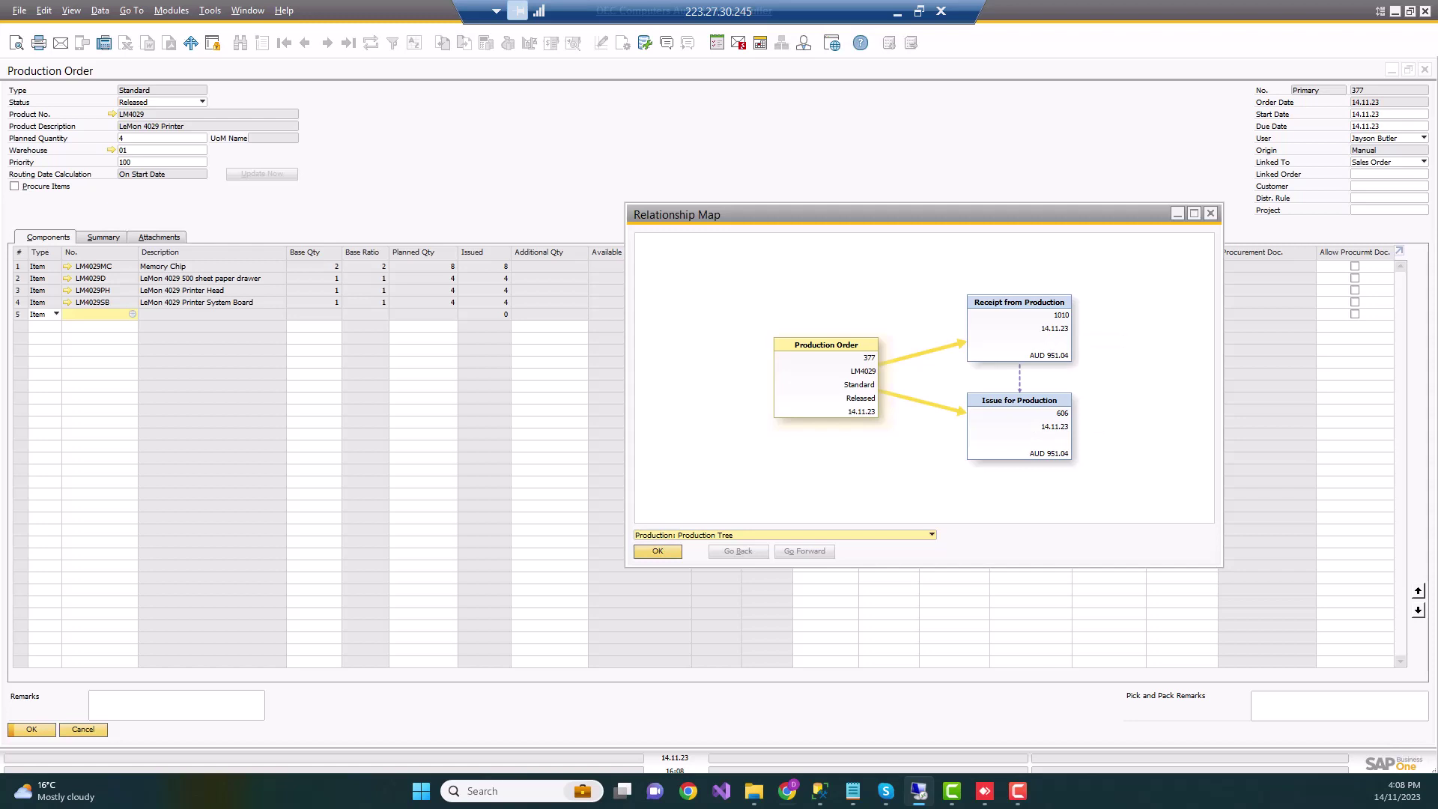
double_click(1018, 329)
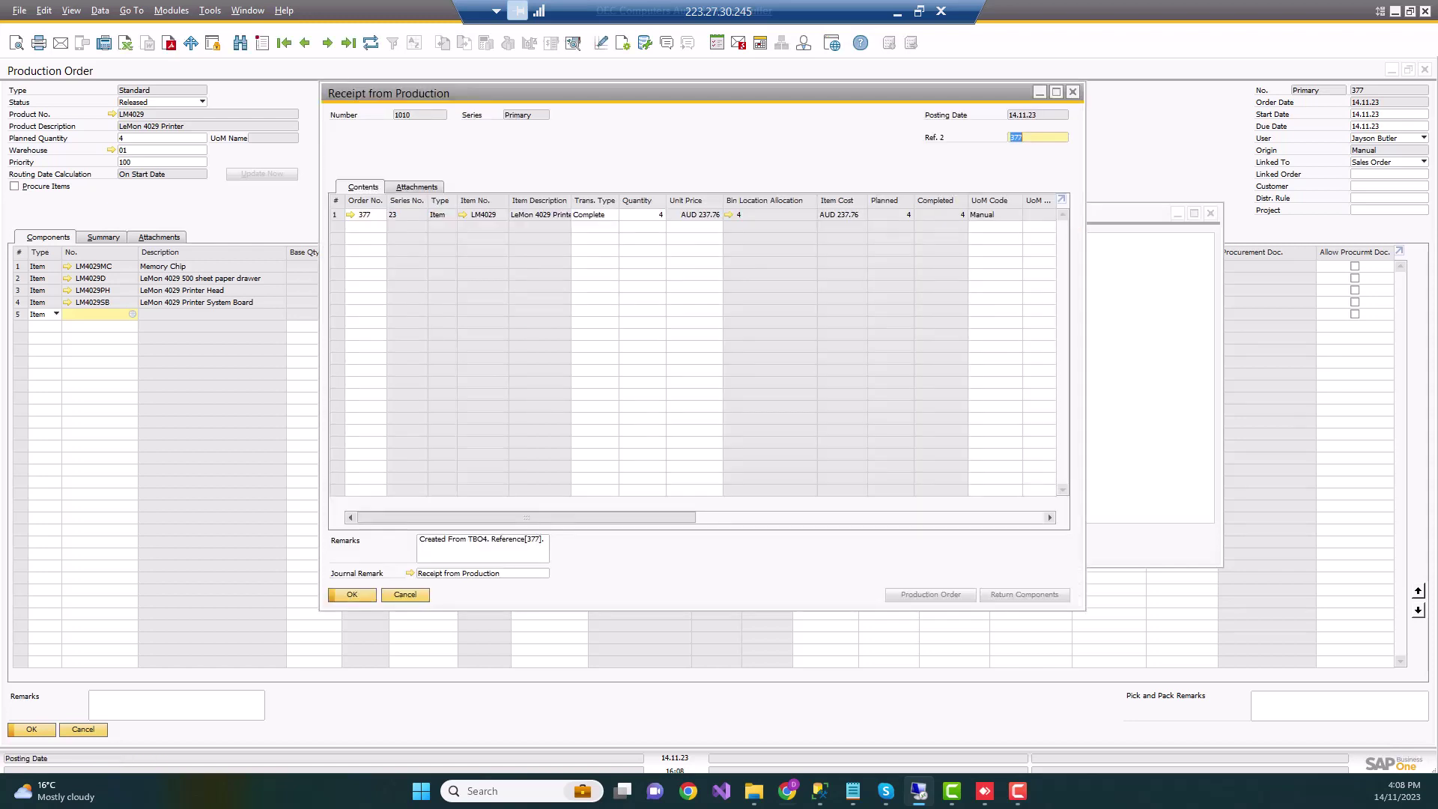
click(1073, 93)
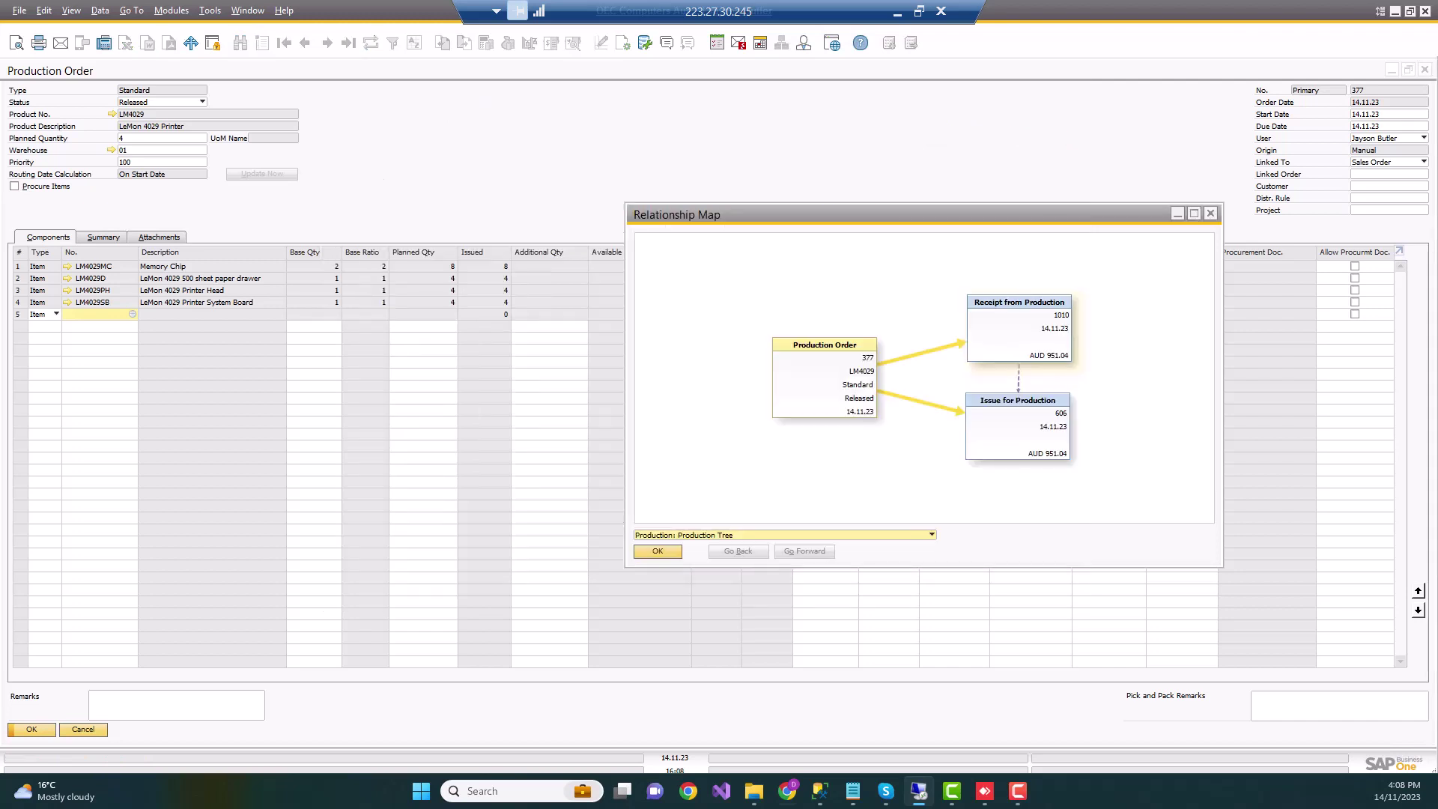
double_click(1017, 426)
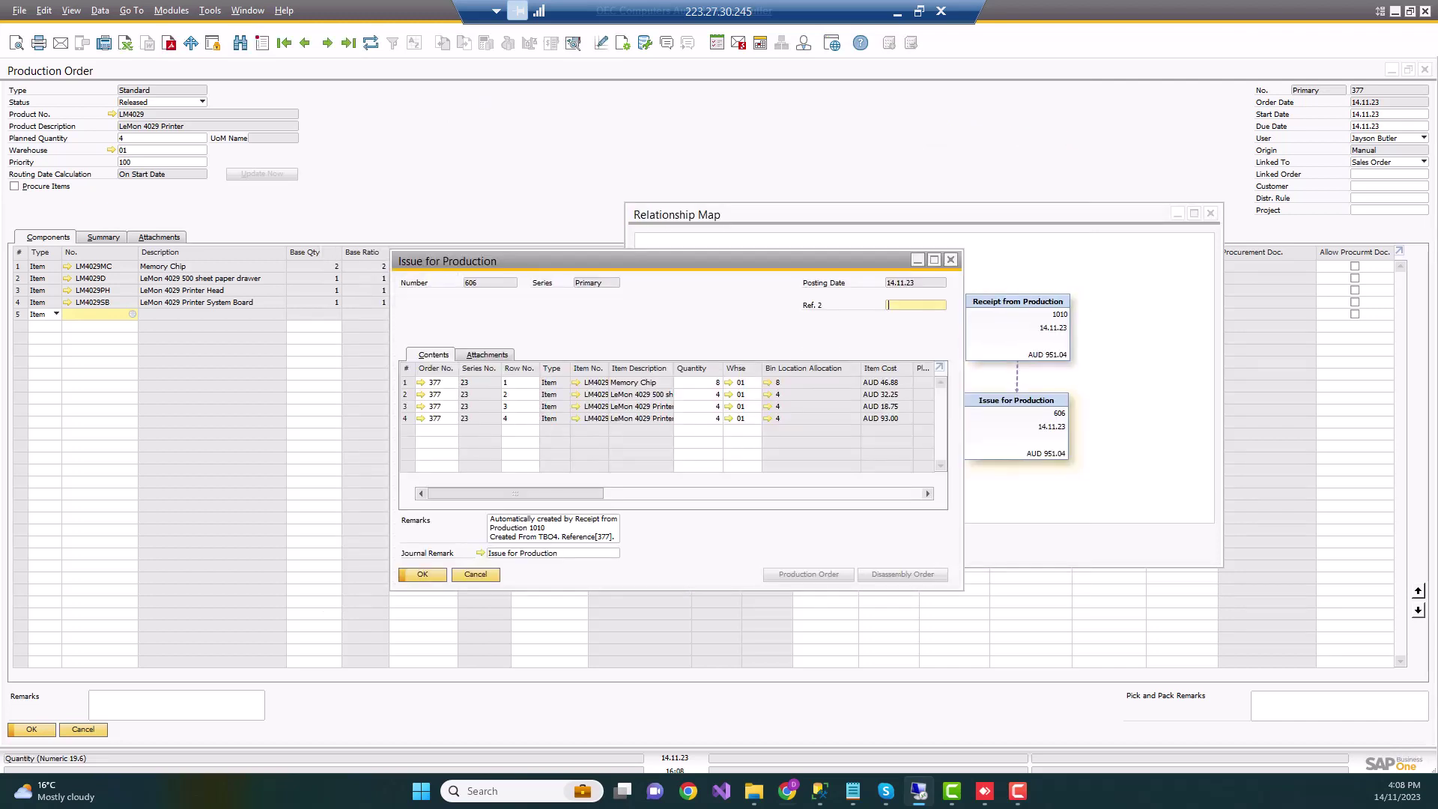
click(950, 259)
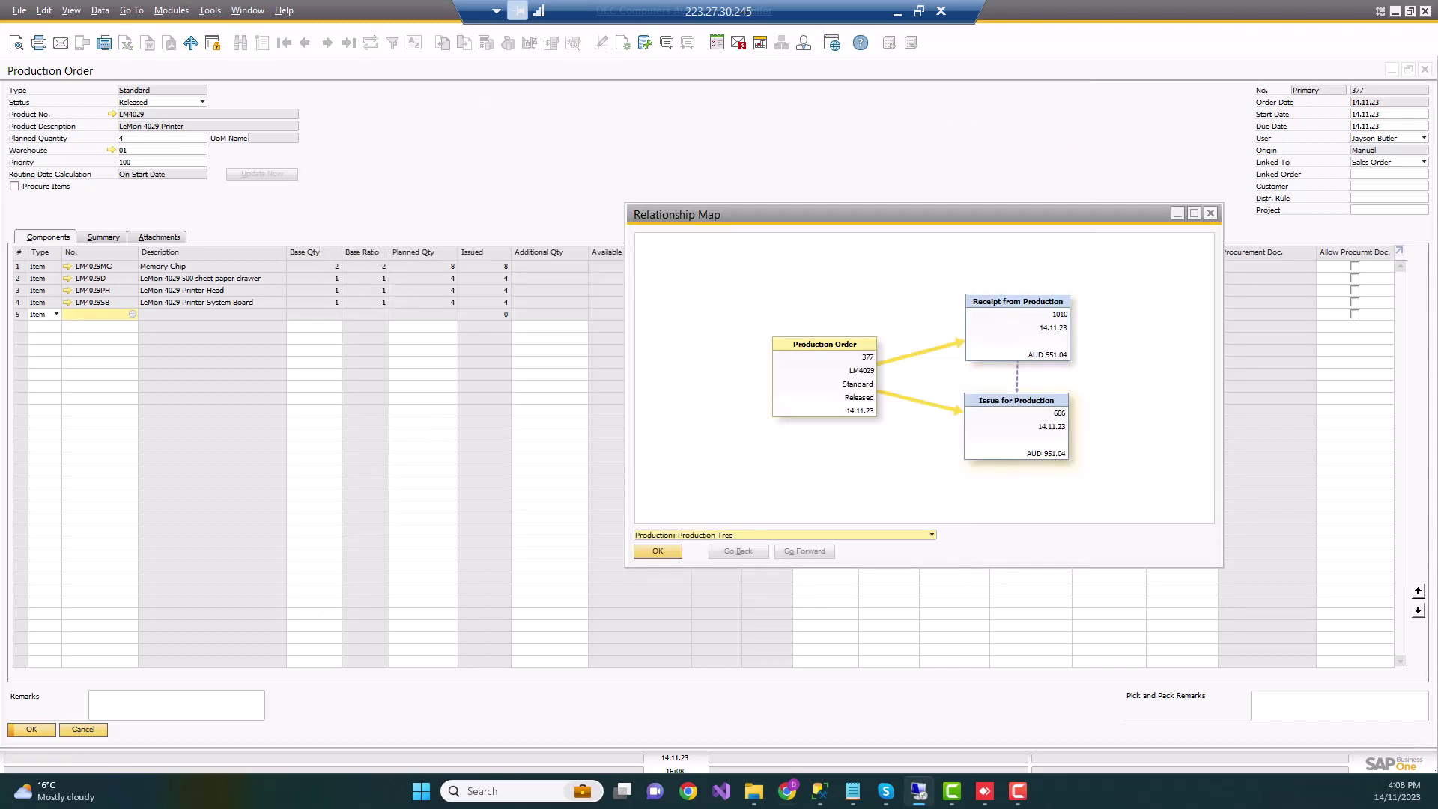
key(Escape)
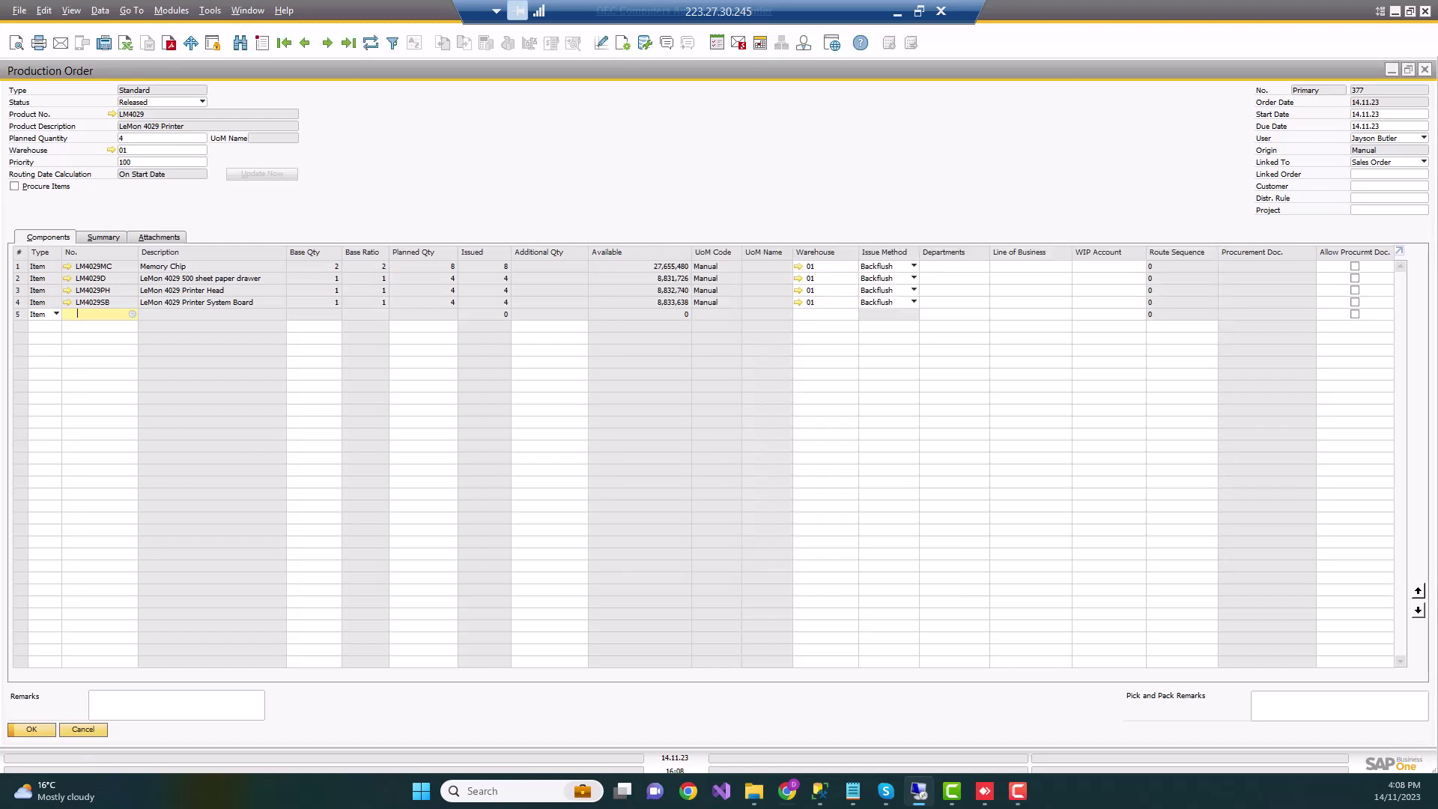
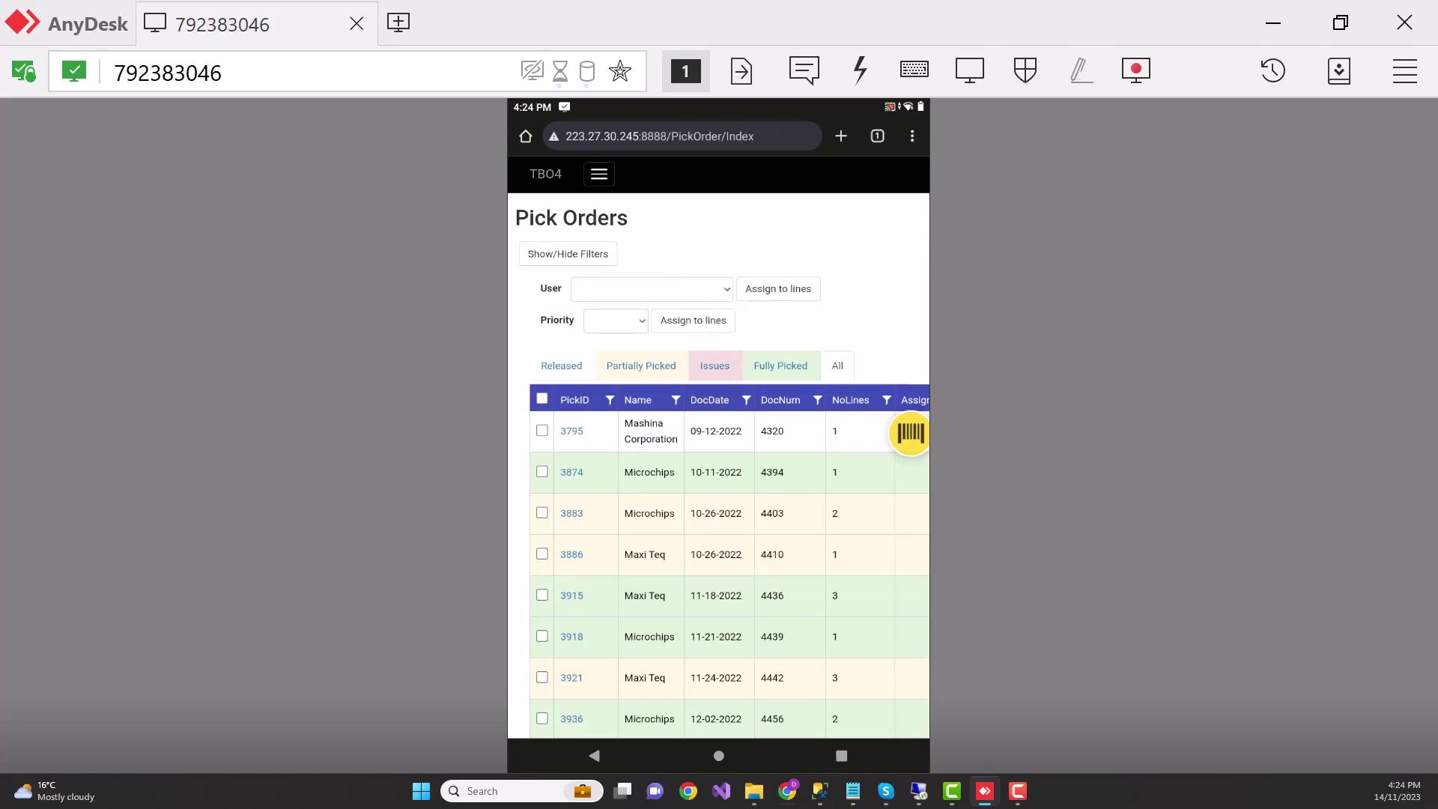
Sort pick orders by PickID descending and open River Inc's pick order 4375.
click(575, 400)
click(575, 400)
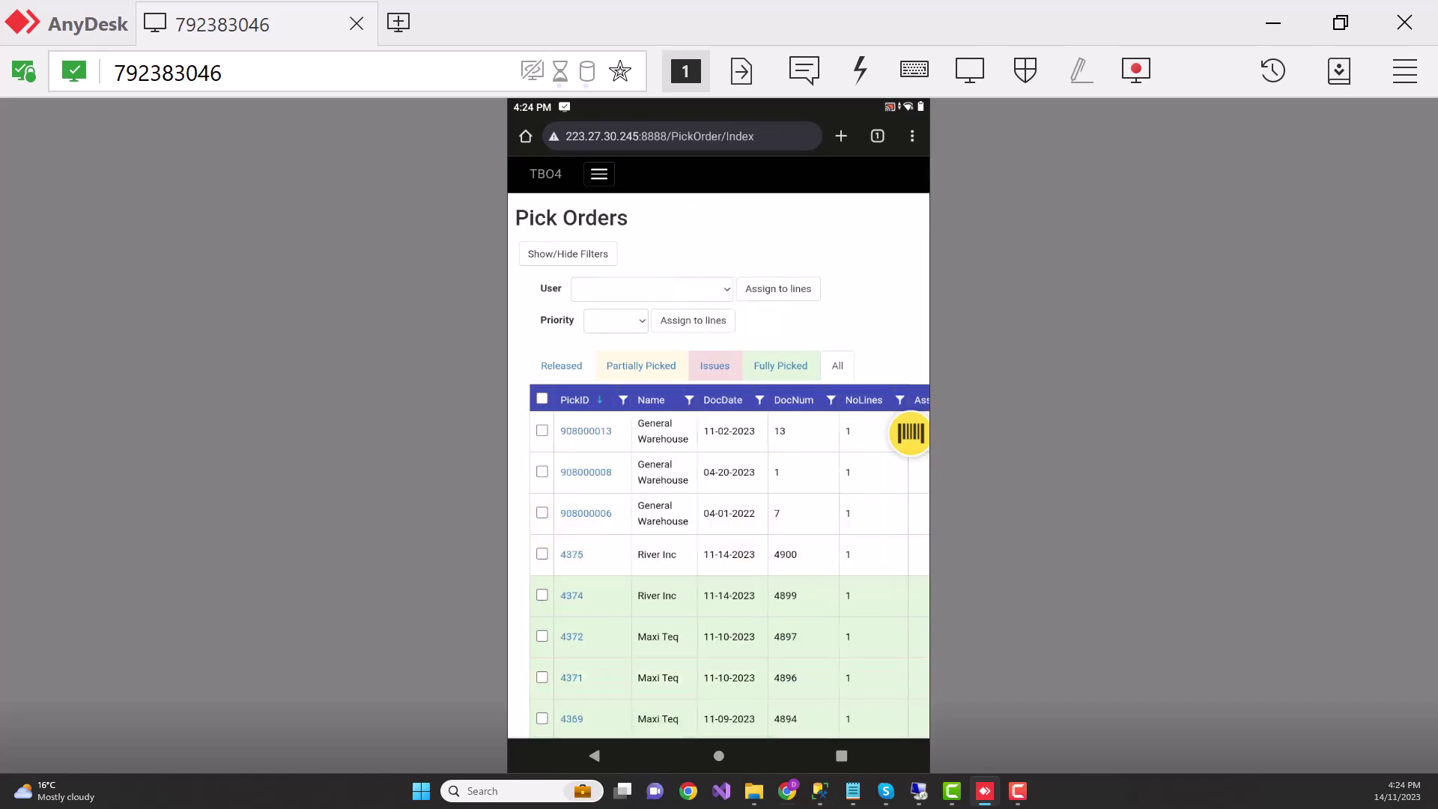
click(571, 554)
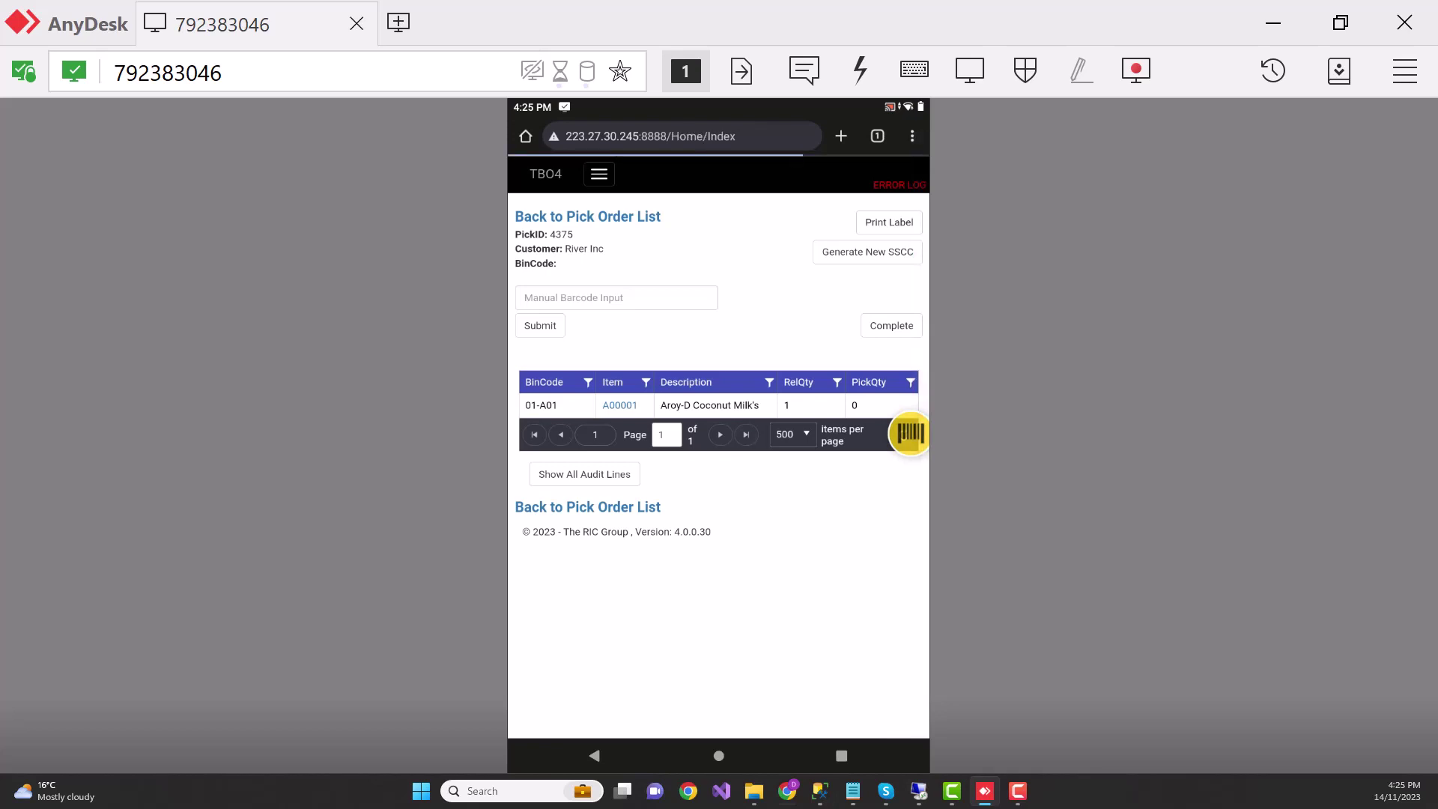
Browse the Receipt From Production list, then return to the home menu.
click(585, 224)
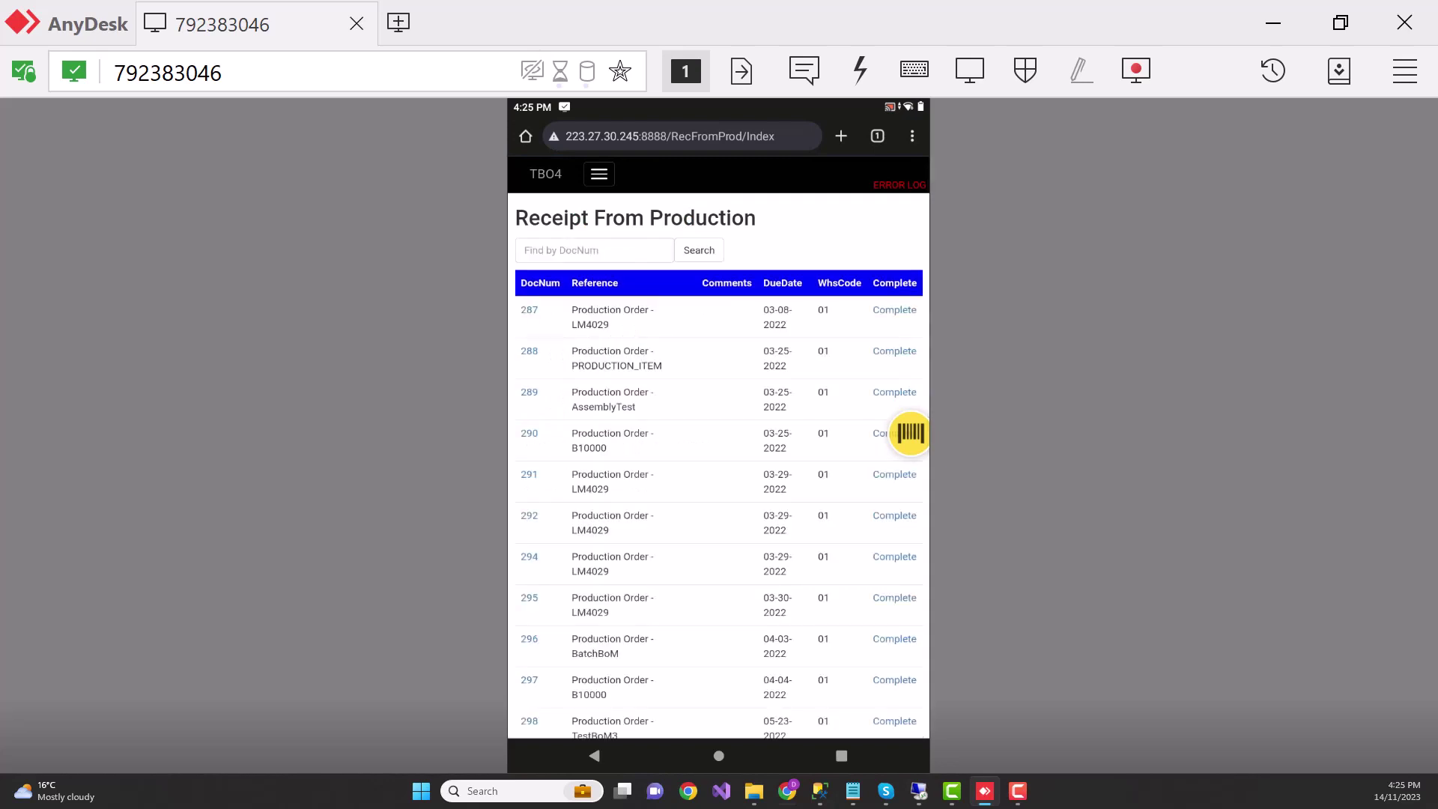
scroll(719, 449, down, 15)
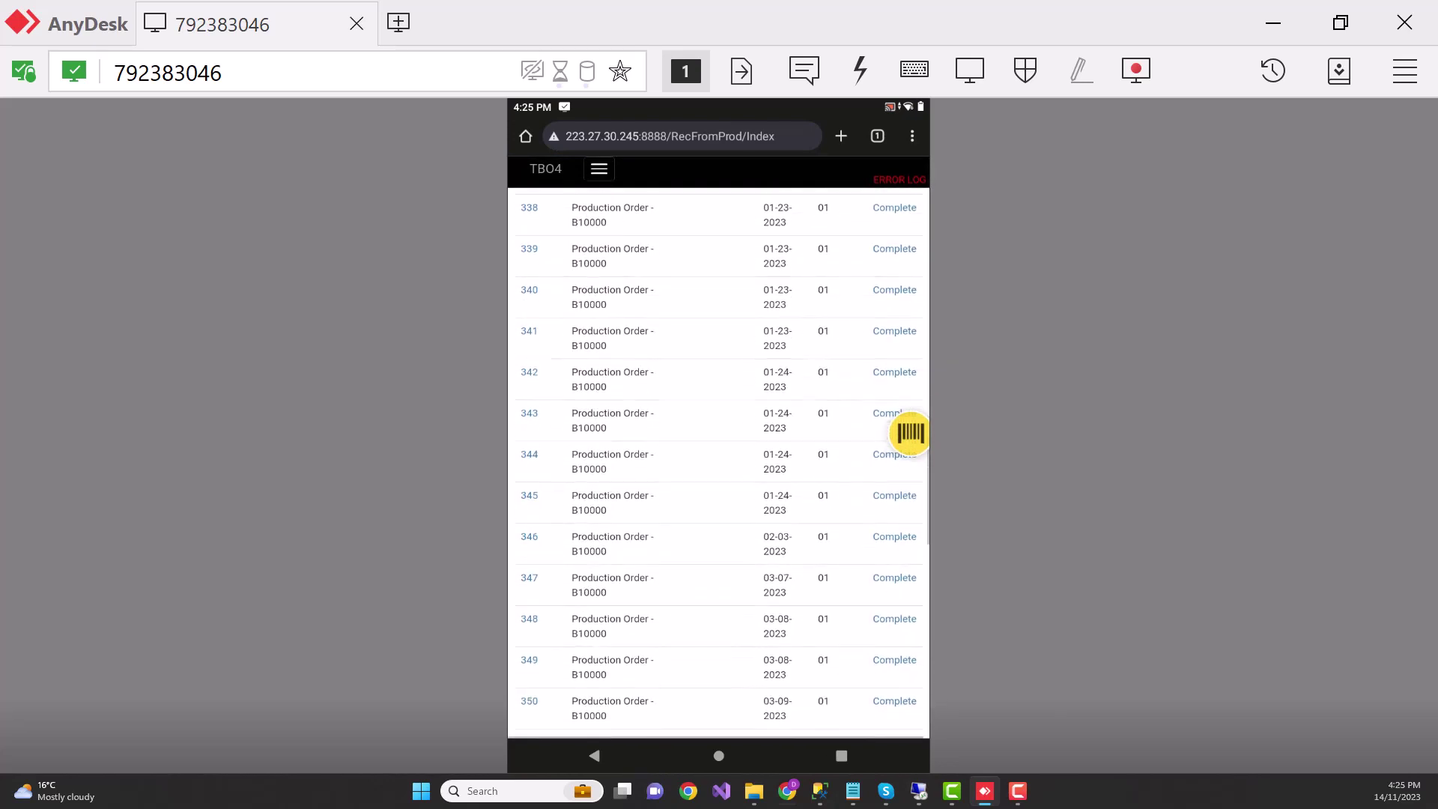
scroll(719, 449, up, 15)
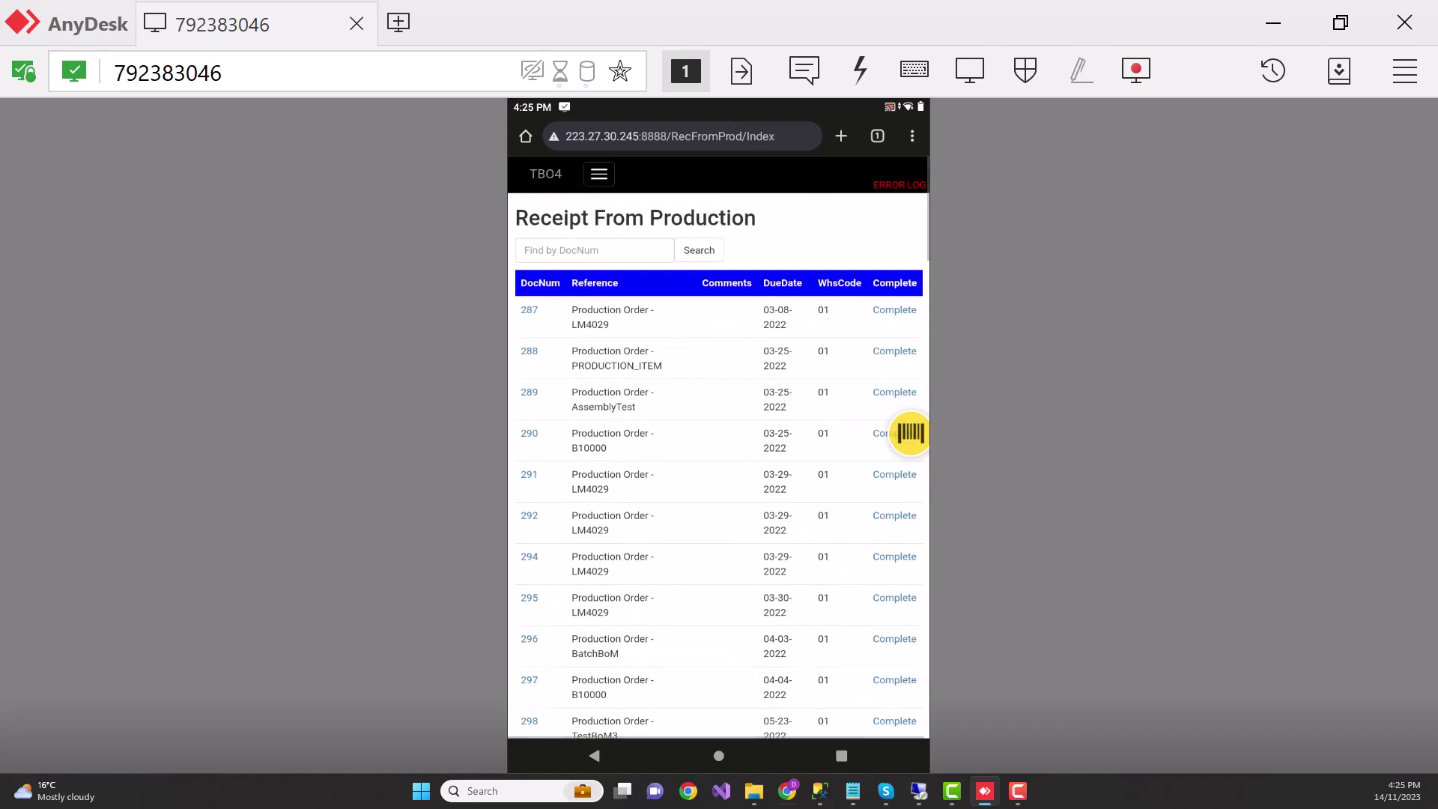
click(594, 756)
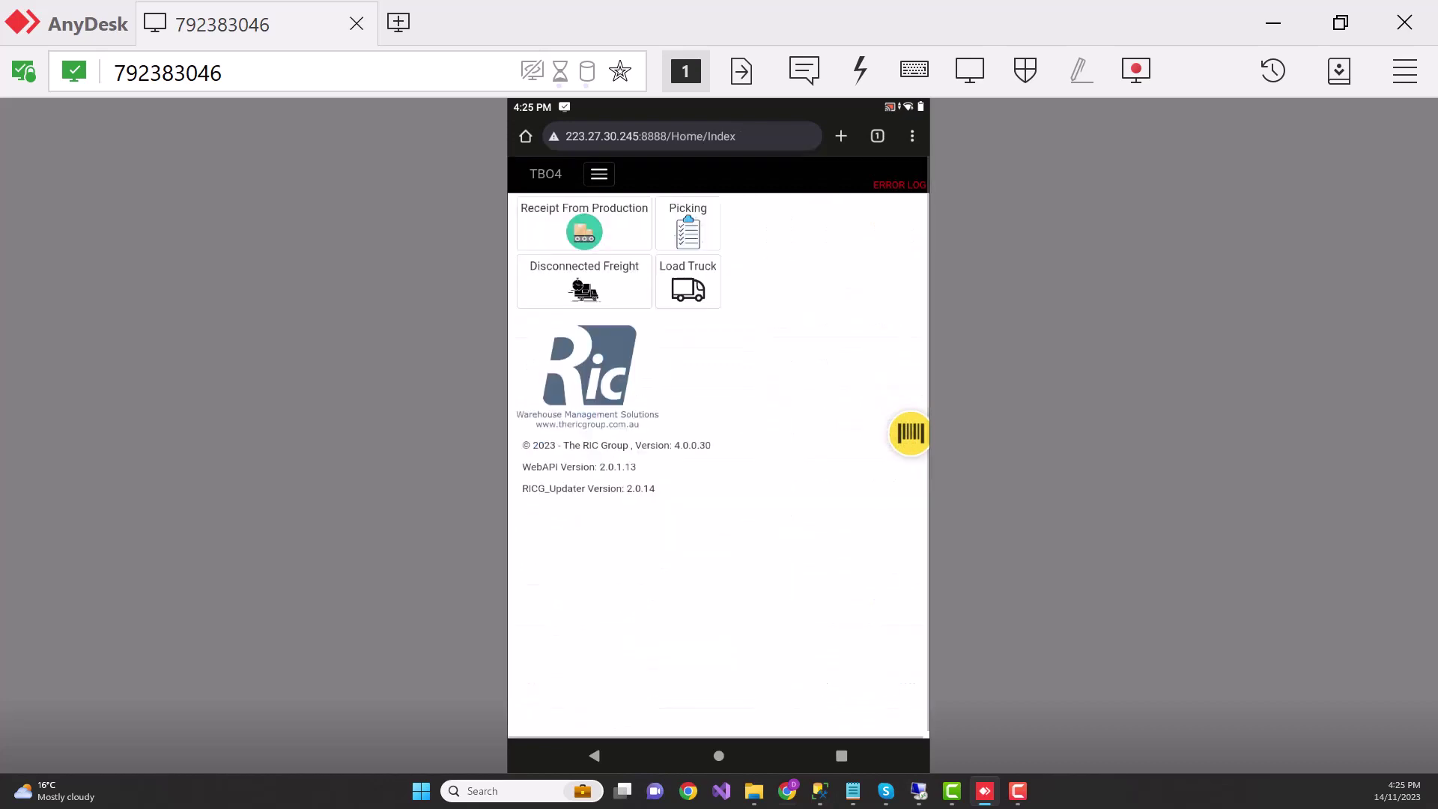
View Disconnected Freight, then go to the Load Truck page, with Run ALL and due date 11-14-2023.
click(584, 282)
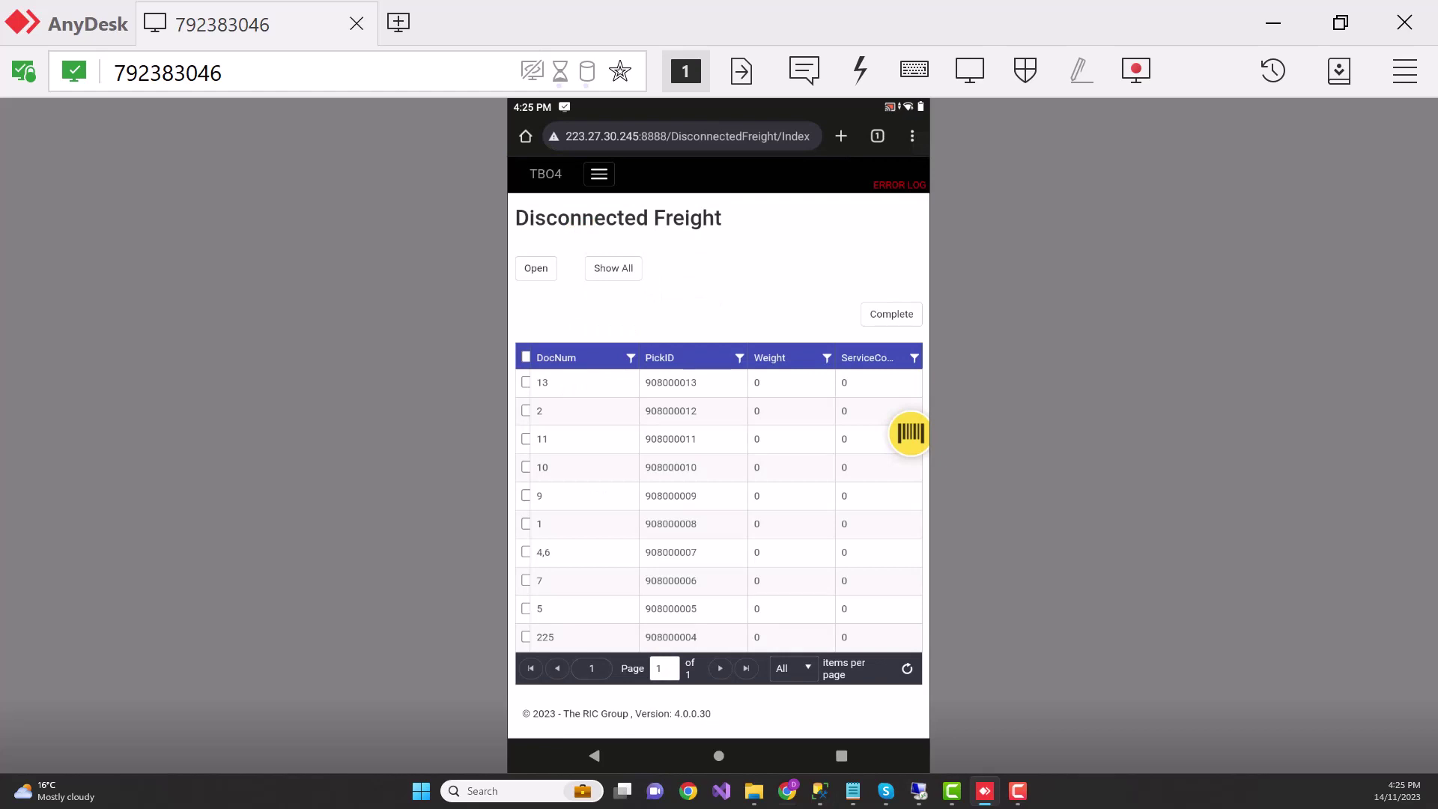
key(alt+Left)
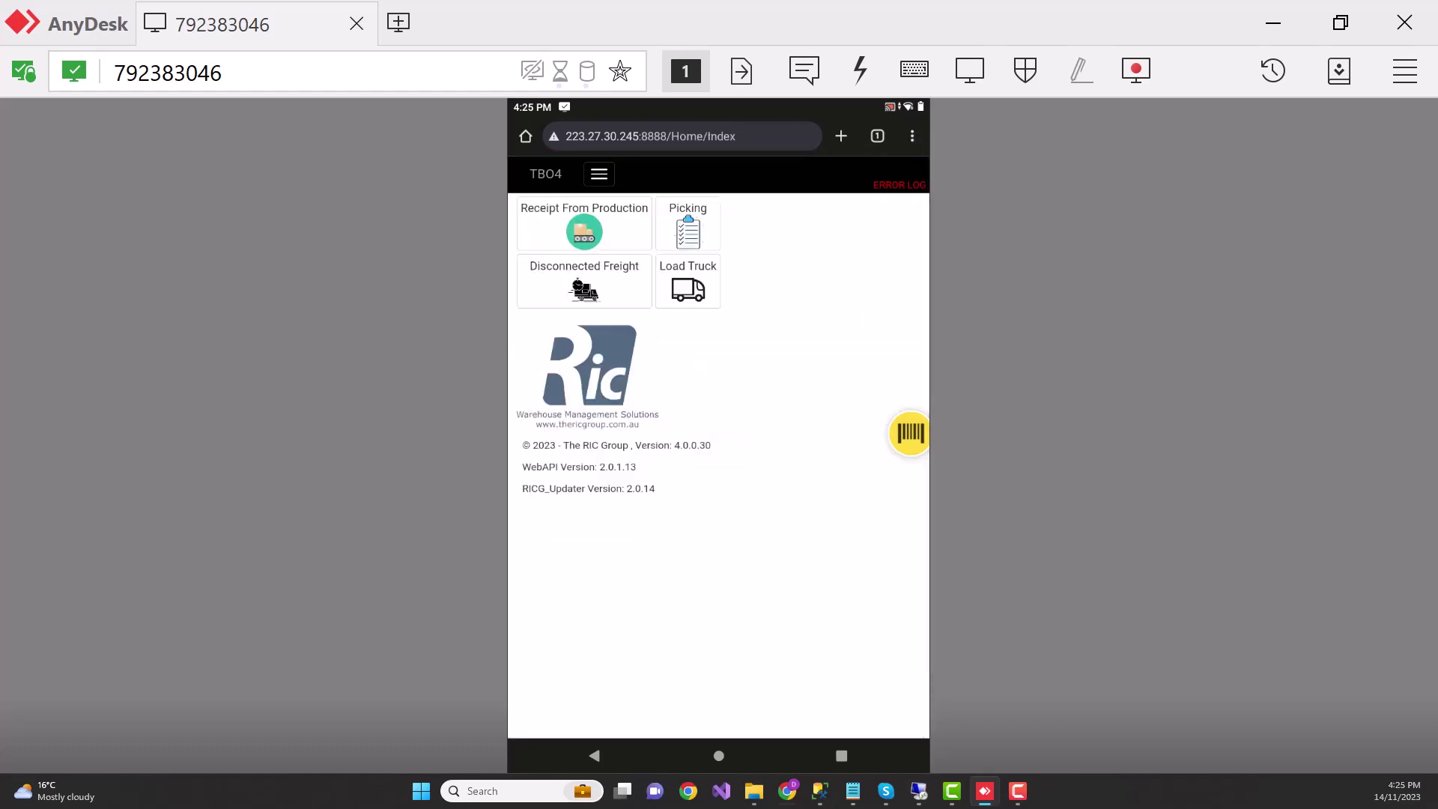
click(688, 283)
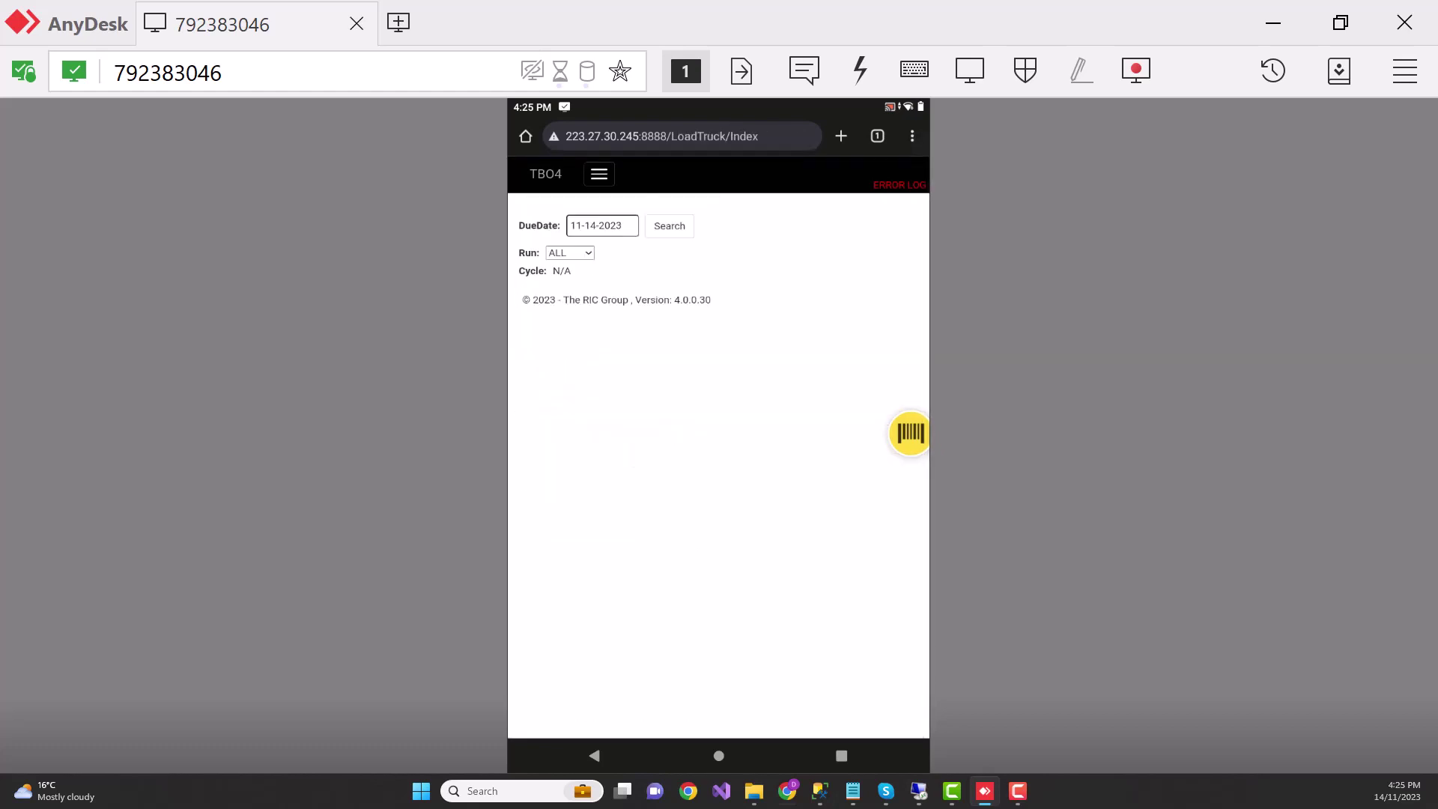
Search the NORTH run for due date 11-02-2023 and load its delivery (doc 3735 Microchips) and audit.
click(570, 252)
click(585, 379)
click(601, 226)
click(668, 295)
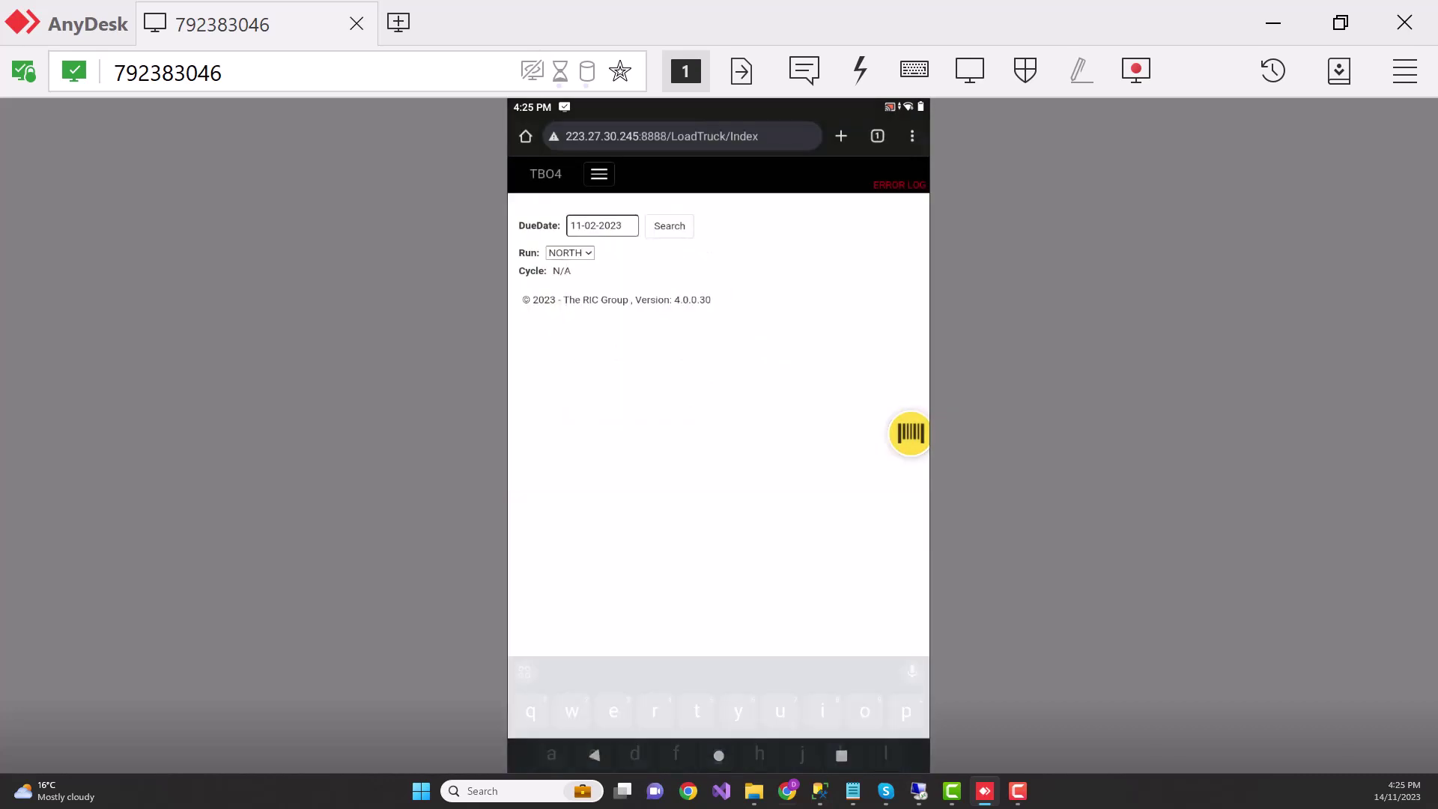
click(670, 227)
click(538, 301)
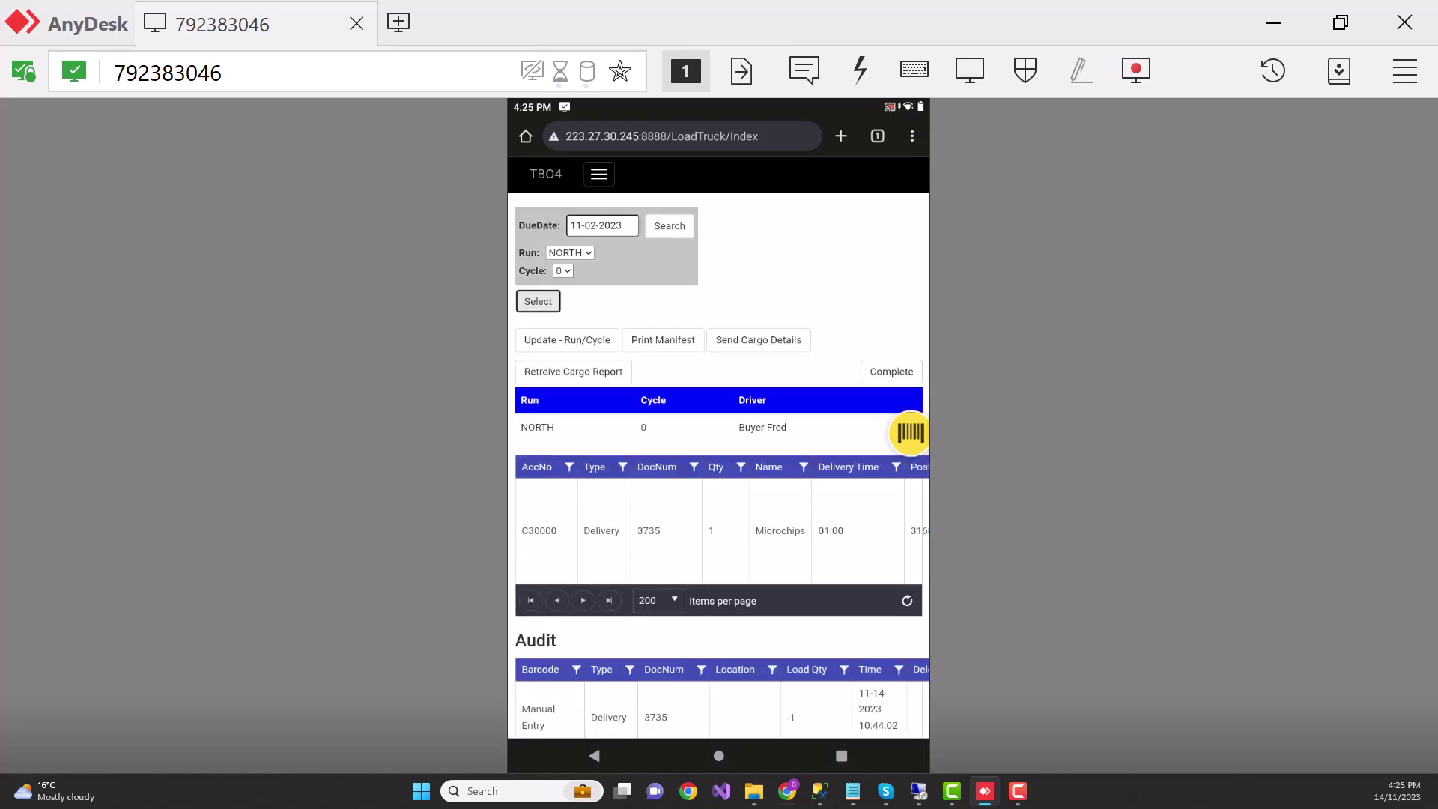
click(545, 174)
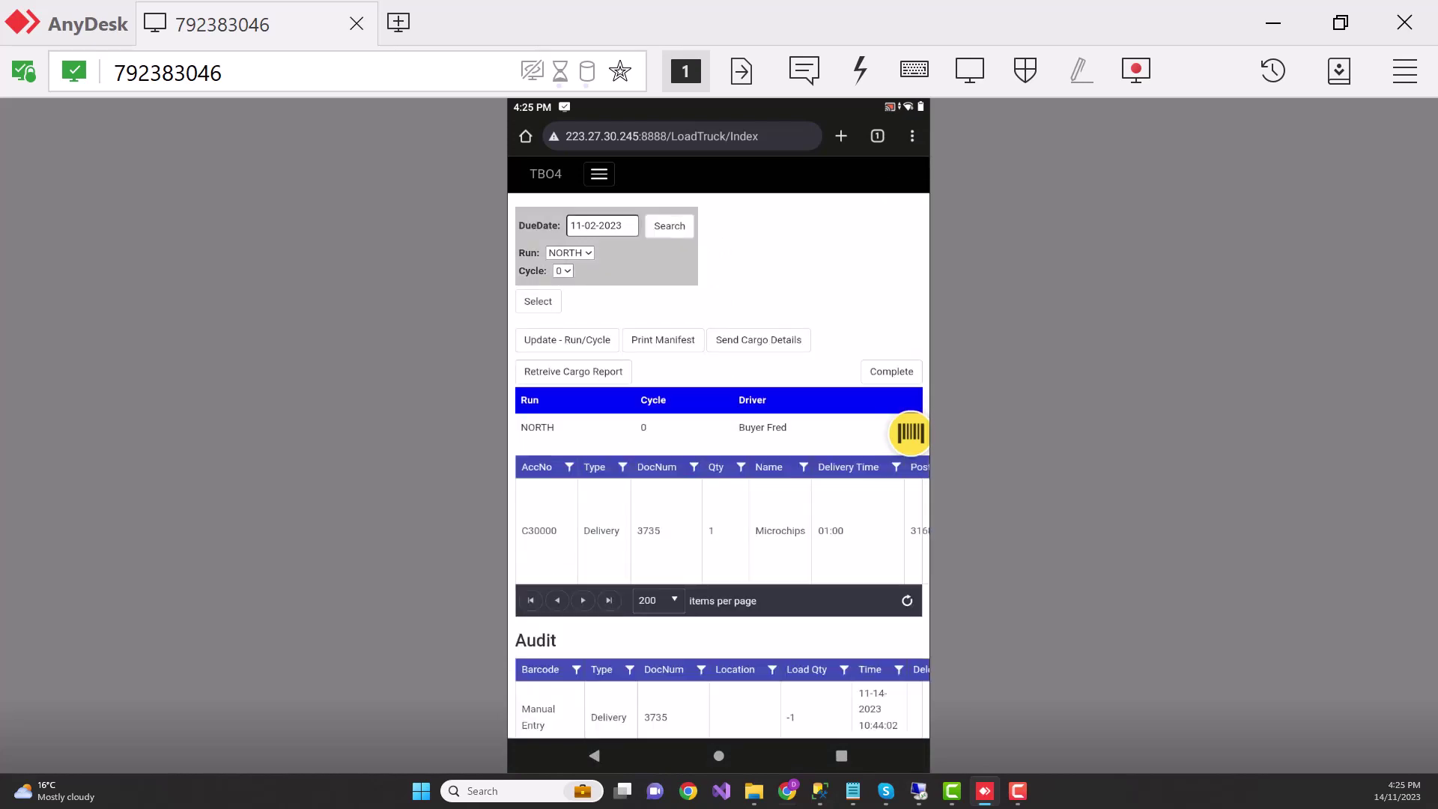